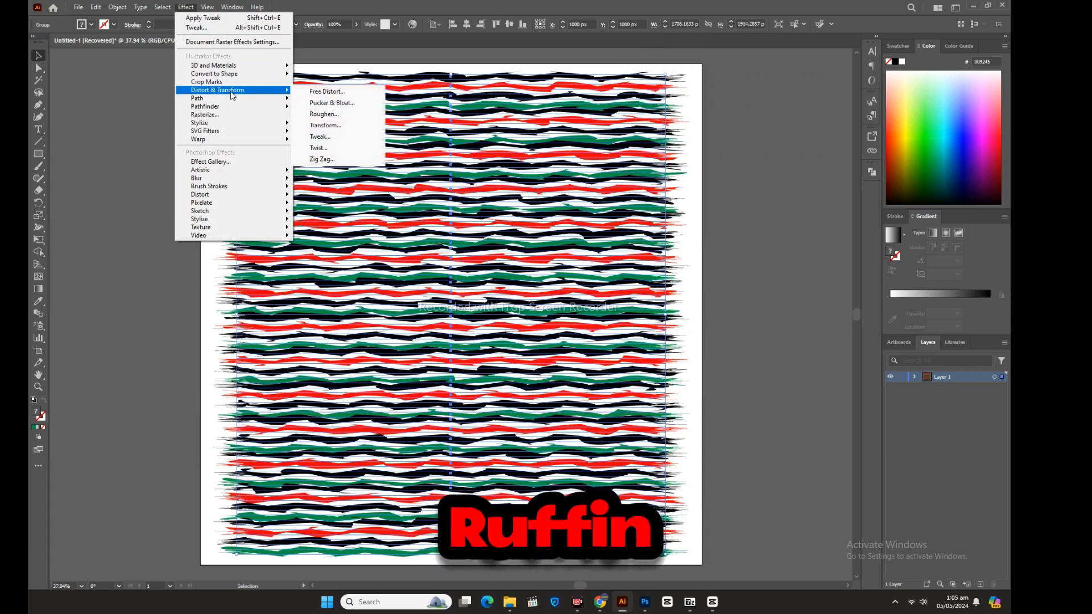
Roughen the wavy striped group using an absolute size, detail of 82/in and smooth points.
left_click(323, 114)
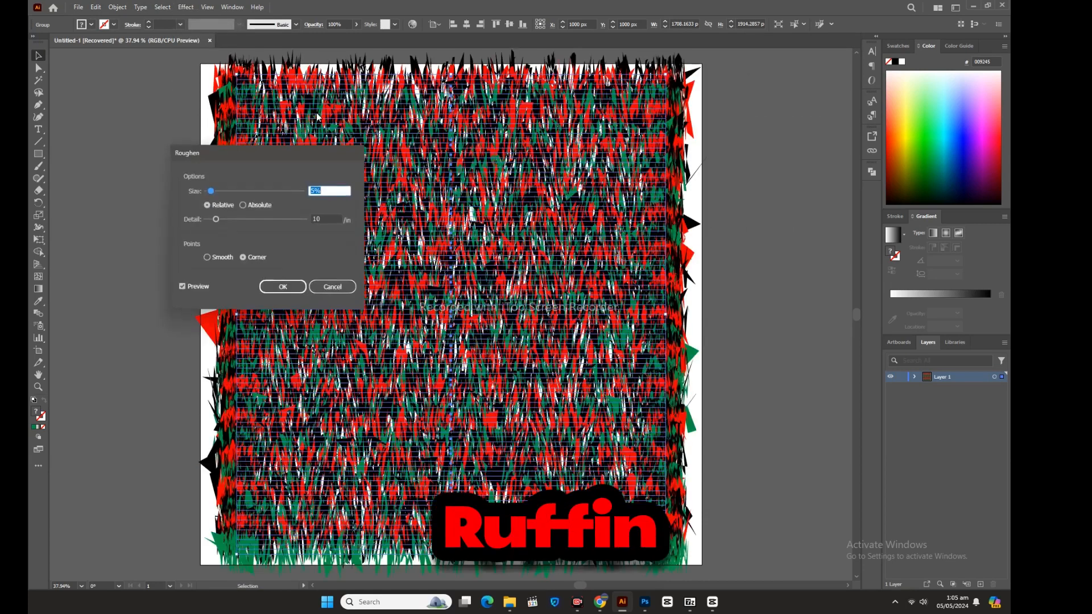
left_click_drag(311, 160, 780, 158)
left_click_drag(680, 189, 768, 218)
left_click(712, 202)
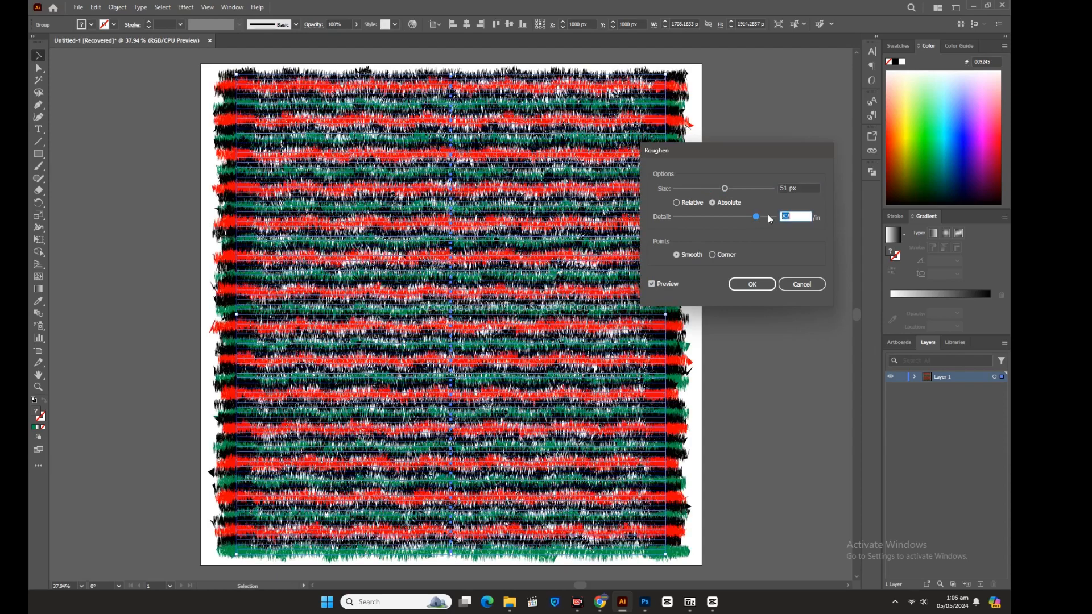
left_click(716, 191)
left_click_drag(715, 189, 698, 189)
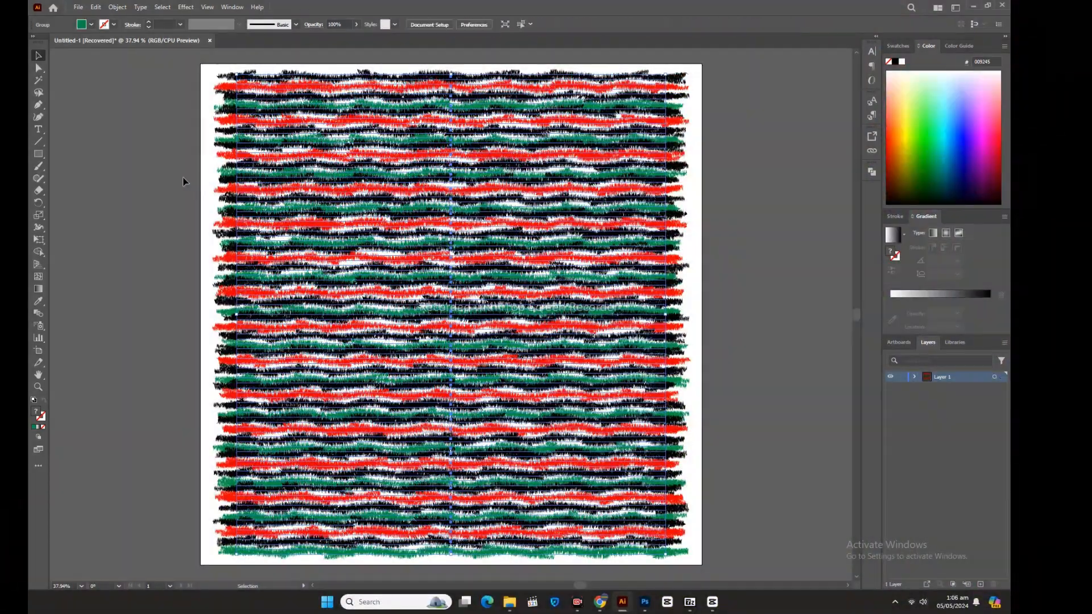
left_click(168, 181)
Expand the appearance of the roughened stripe group into editable paths.
left_click(221, 137)
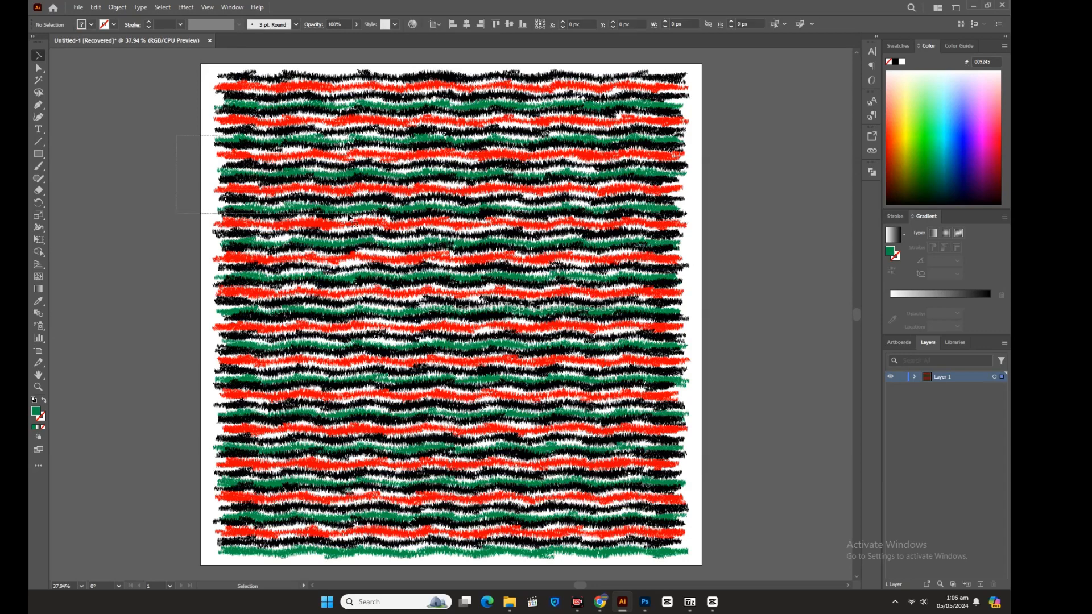
left_click(117, 7)
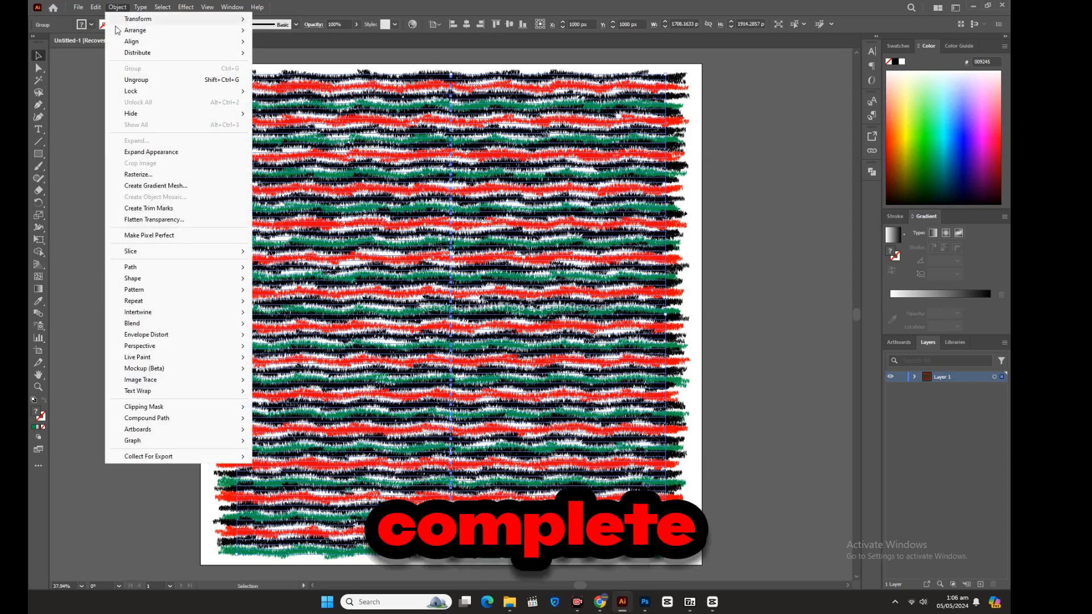
left_click(166, 153)
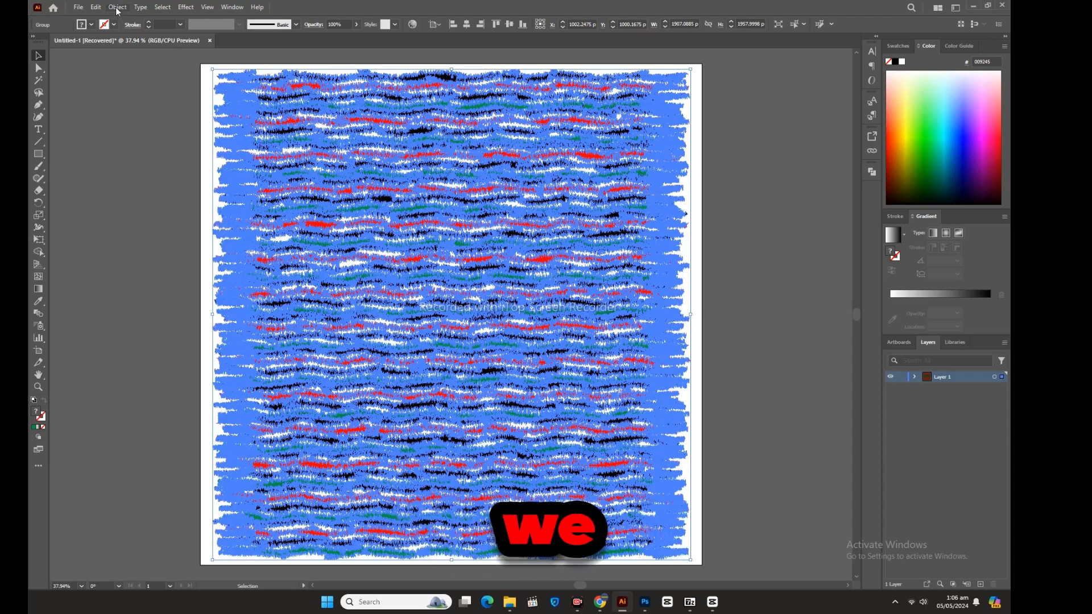
left_click(117, 7)
left_click(147, 141)
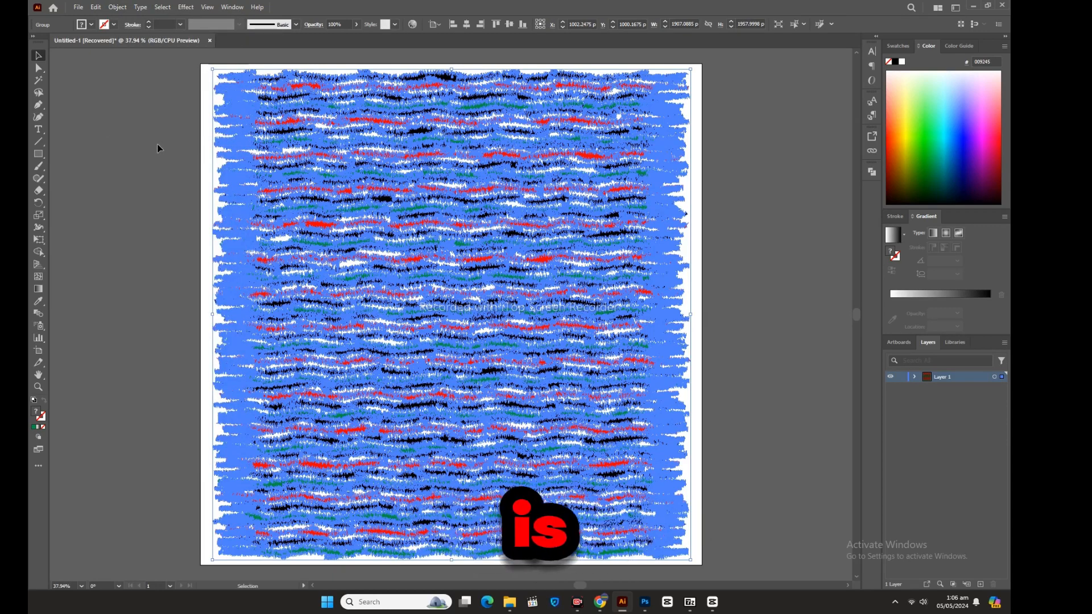
left_click(156, 123)
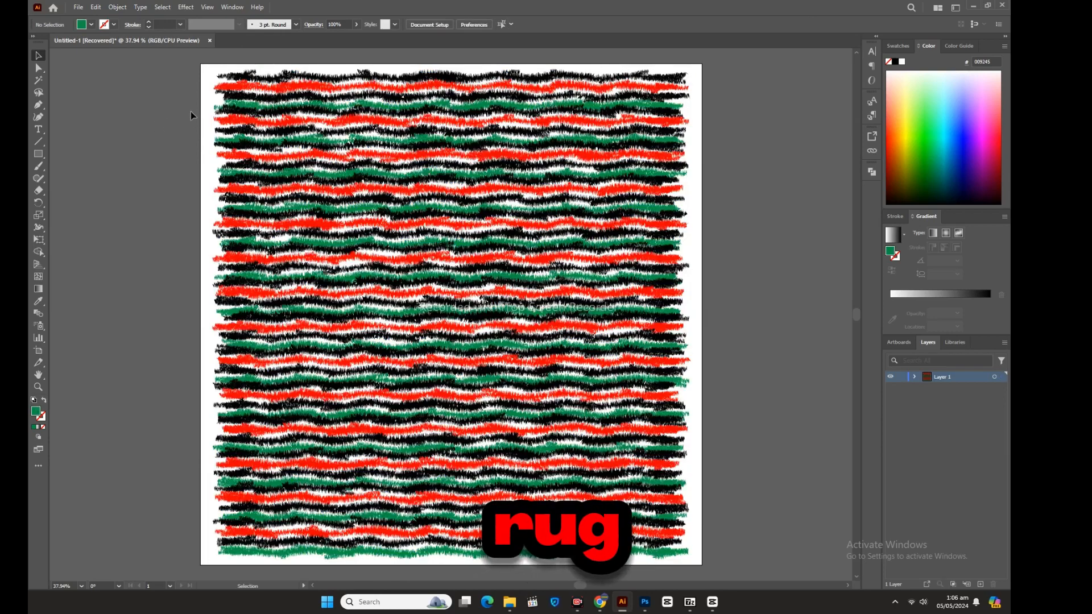
Recolour the green backing rectangle behind the stripes with dark brown, hex 411100.
left_click_drag(315, 207, 316, 208)
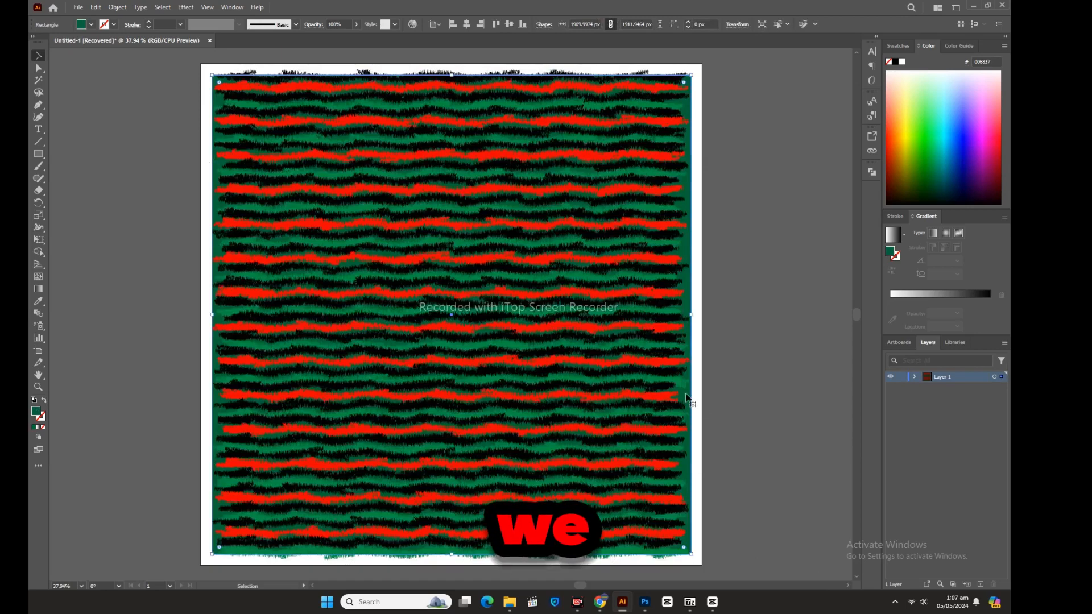
left_click_drag(686, 392, 776, 390)
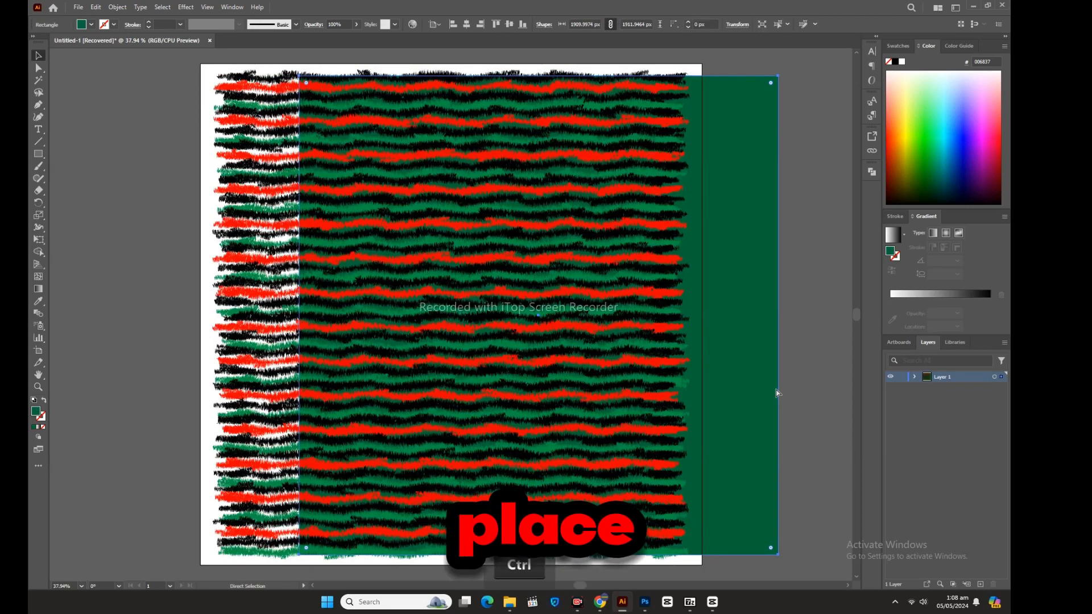
key("ctrl+z")
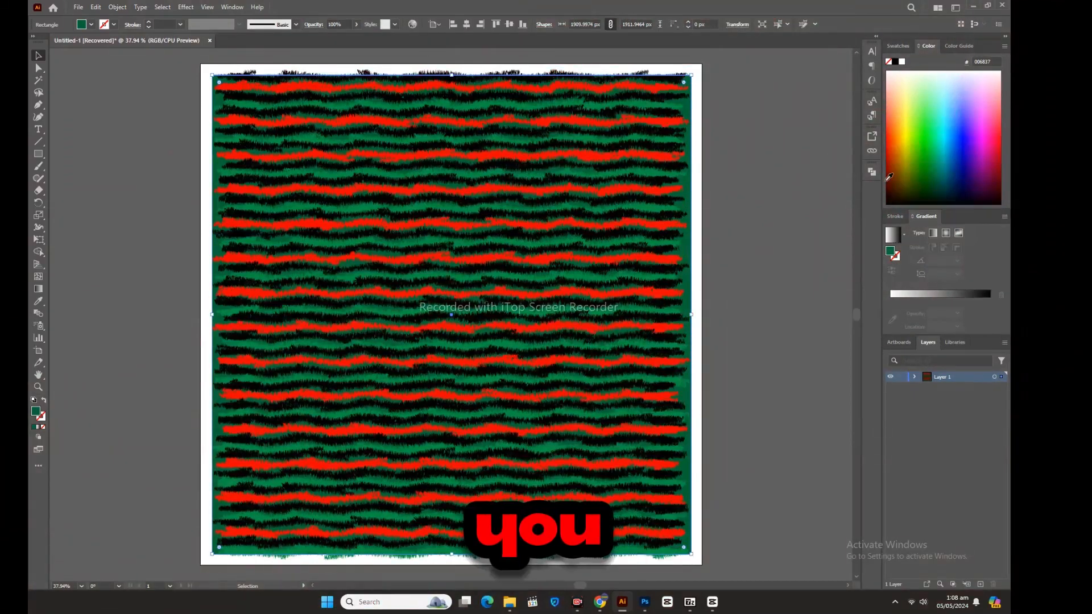
left_click(905, 174)
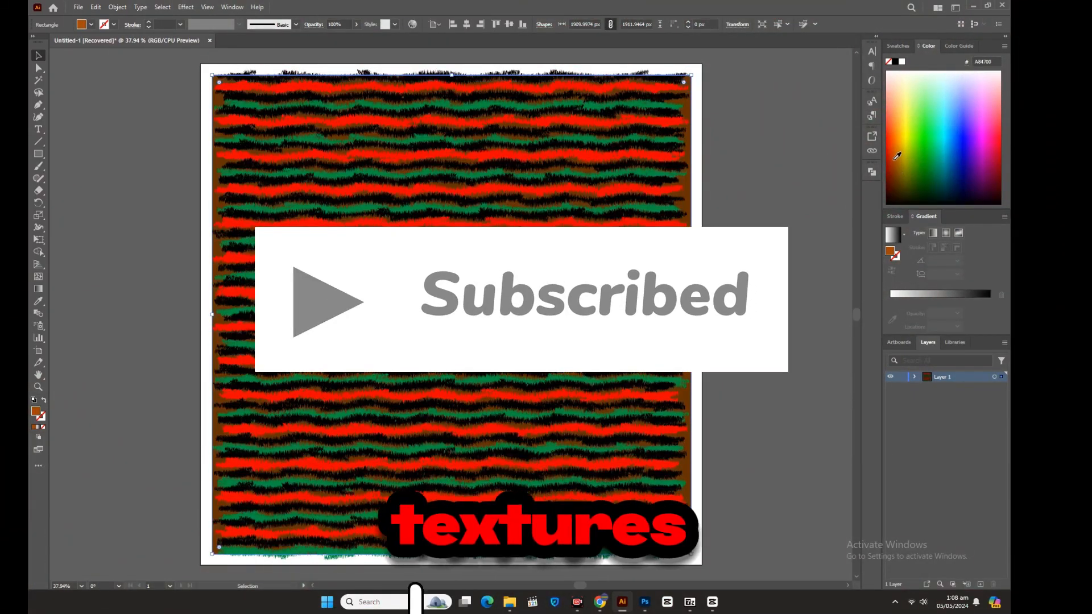
mouse_move(906, 172)
left_mouse_down()
mouse_move(893, 147)
mouse_move(894, 157)
left_mouse_up()
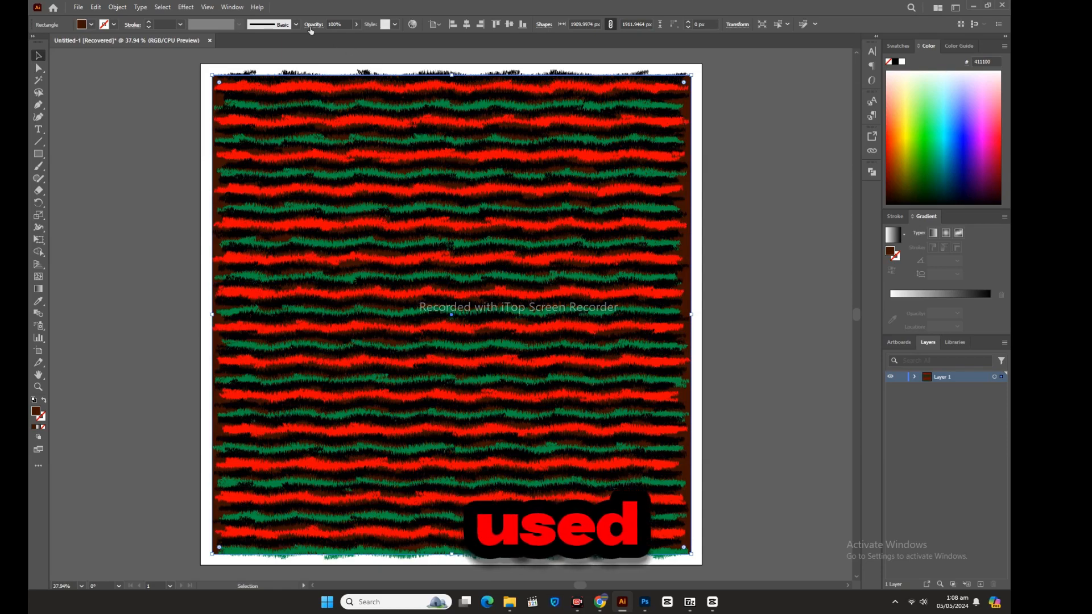
Roughen the brown backing rectangle using an absolute size, detail of 82/in and smooth points to fringe its edges.
left_click(186, 6)
mouse_move(229, 95)
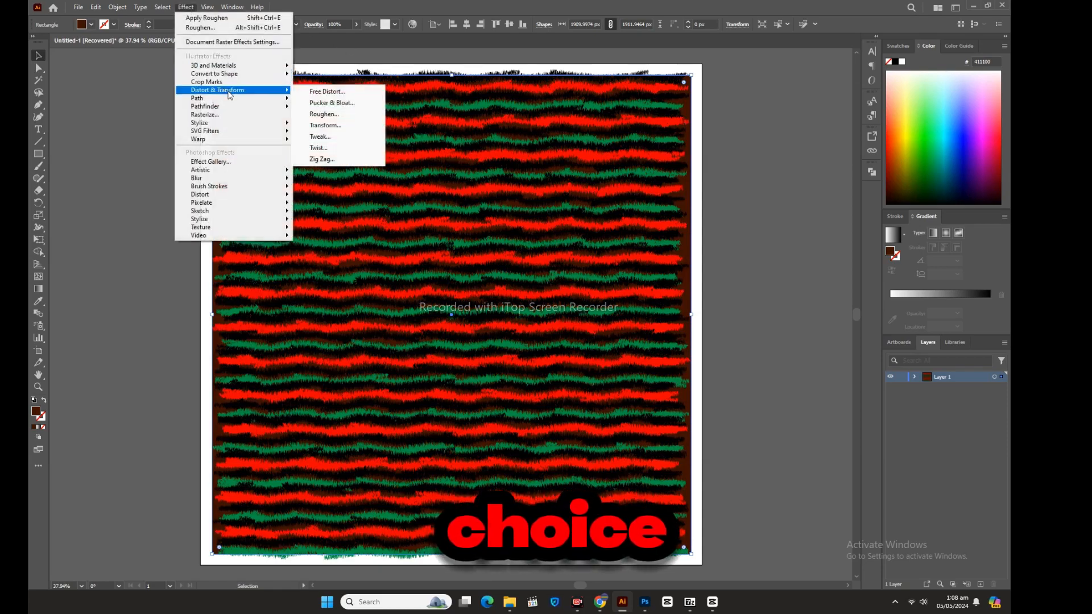
left_click(325, 114)
left_click_drag(684, 217, 757, 219)
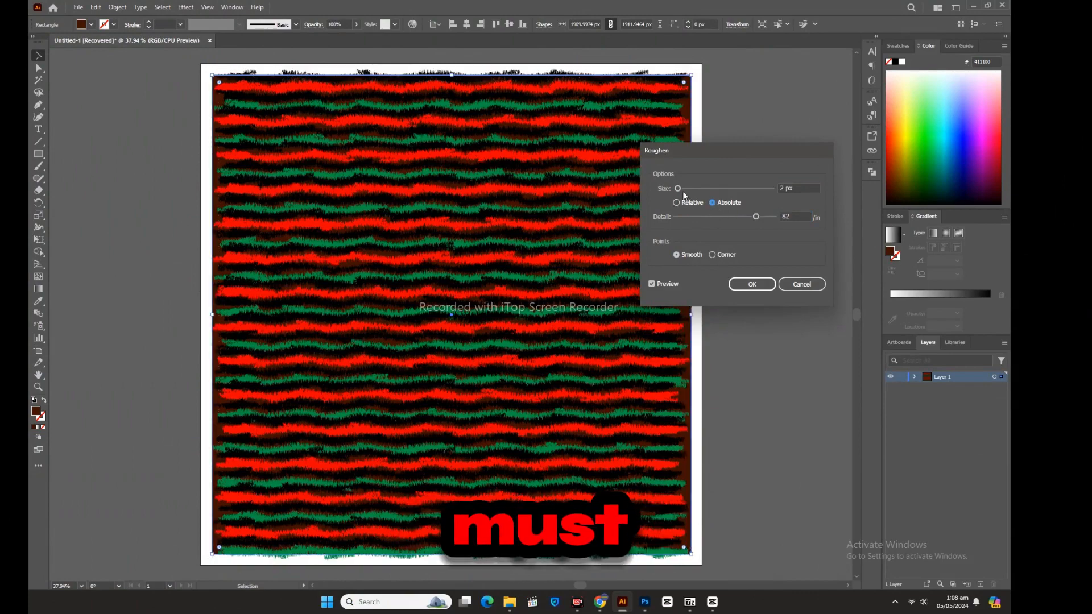
left_click(712, 203)
left_click_drag(679, 189, 733, 188)
left_click(751, 284)
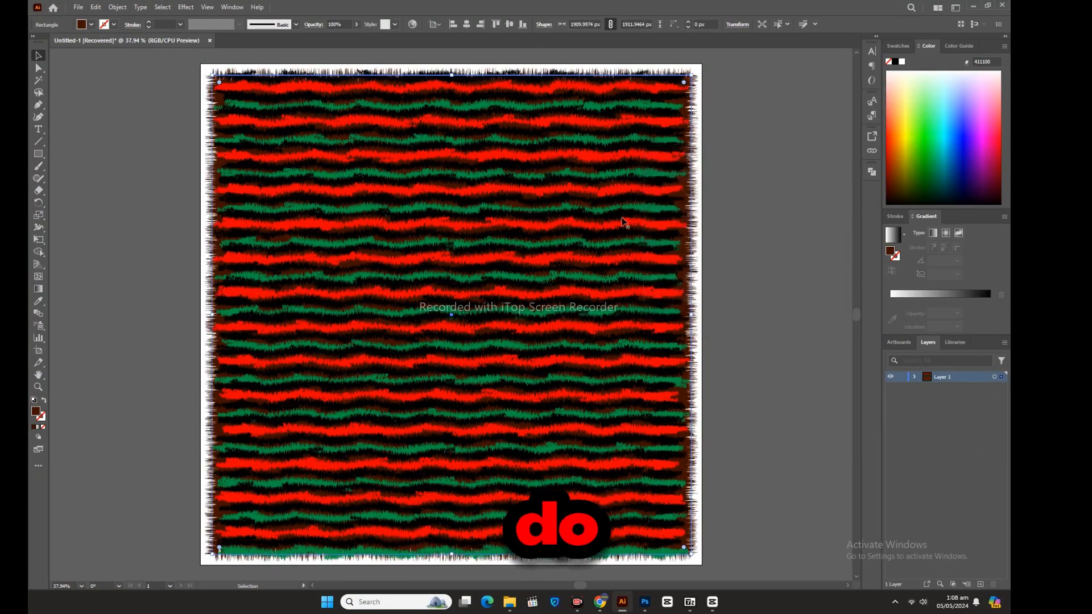
Expand the appearance of the roughened backing rectangle.
left_click(119, 11)
left_click(164, 149)
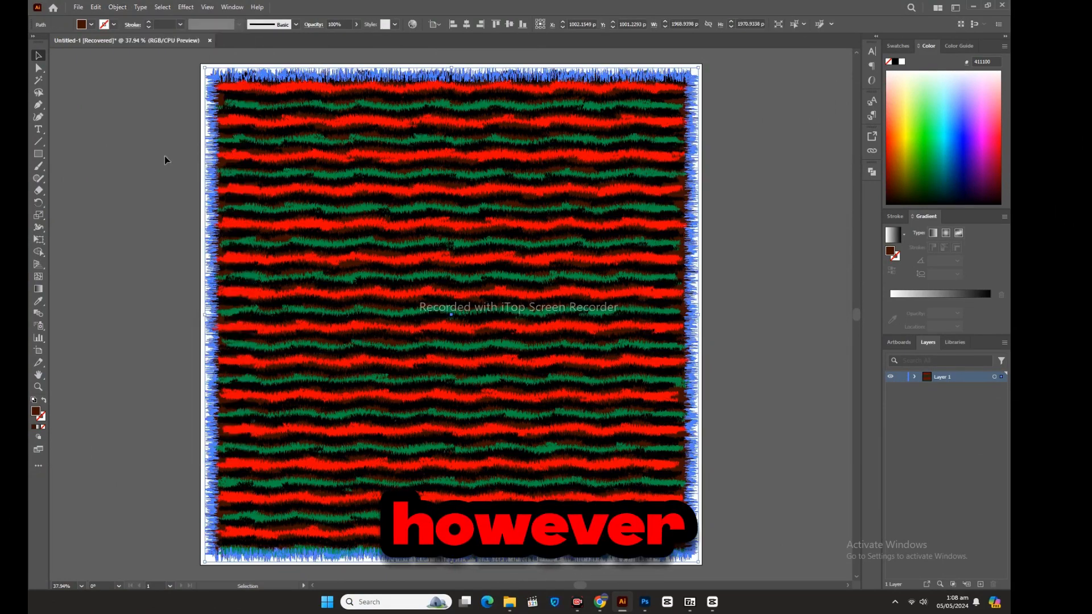
left_click(116, 8)
left_click(136, 140)
left_click(739, 217)
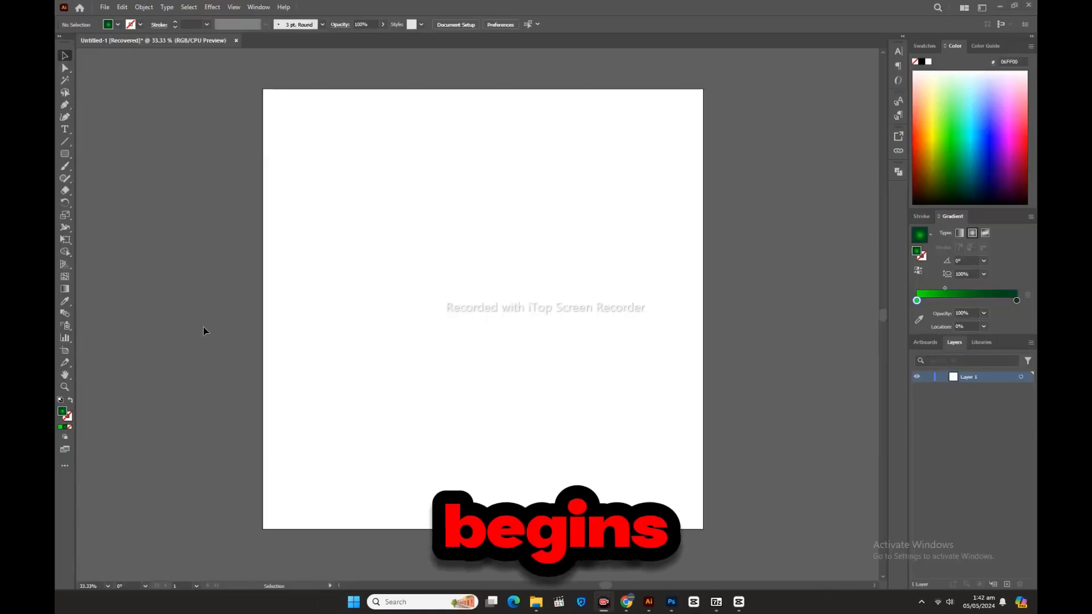
Draw a circle about 144 px wide with the green radial gradient near the artboard's upper-left corner.
left_click_drag(69, 157, 121, 176)
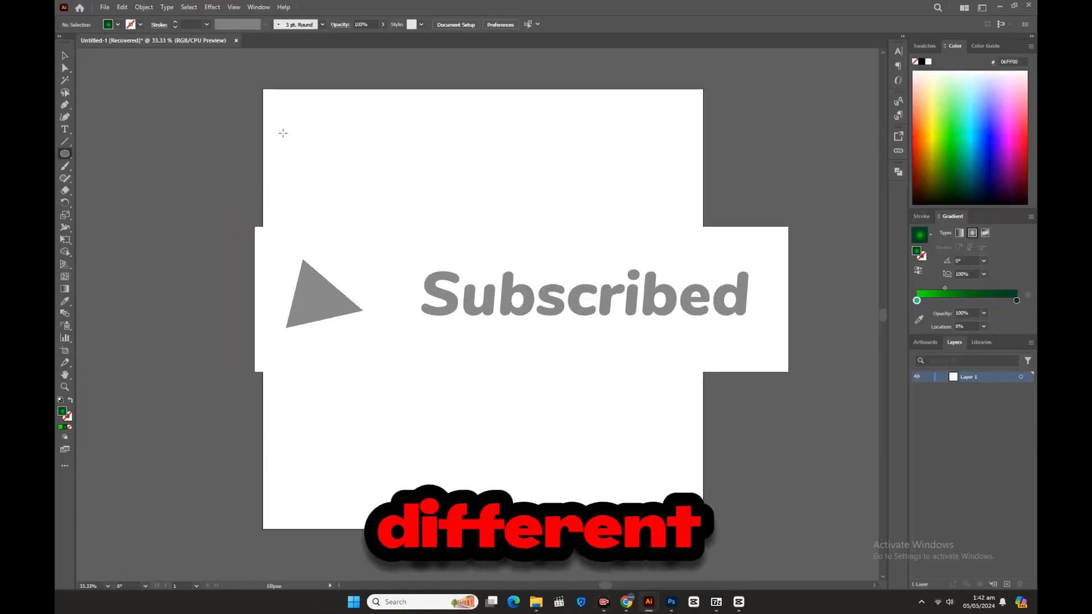
left_click_drag(269, 135, 297, 163)
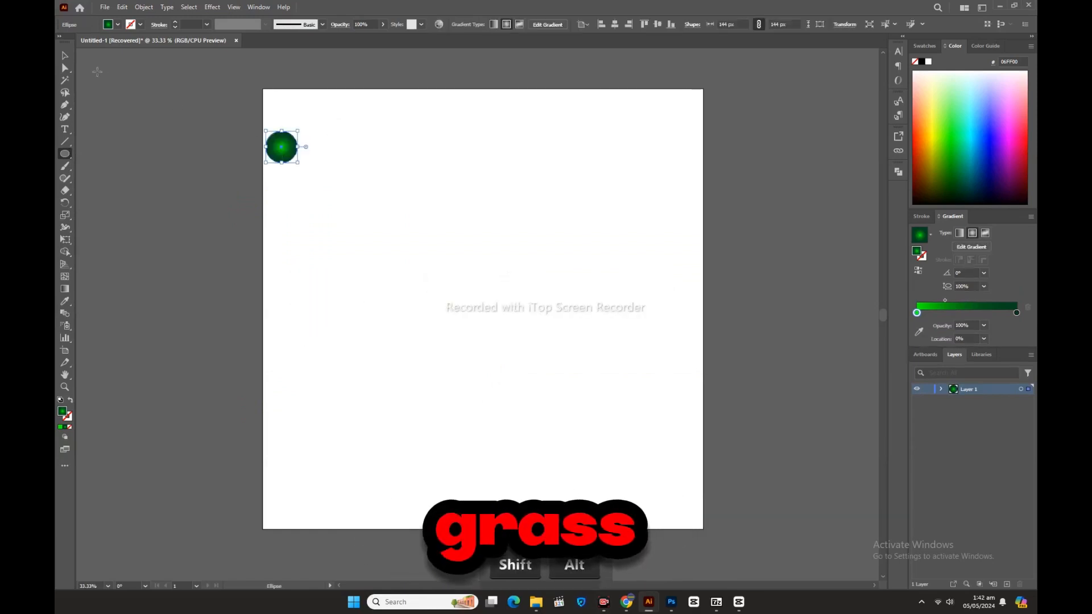
left_click(159, 176)
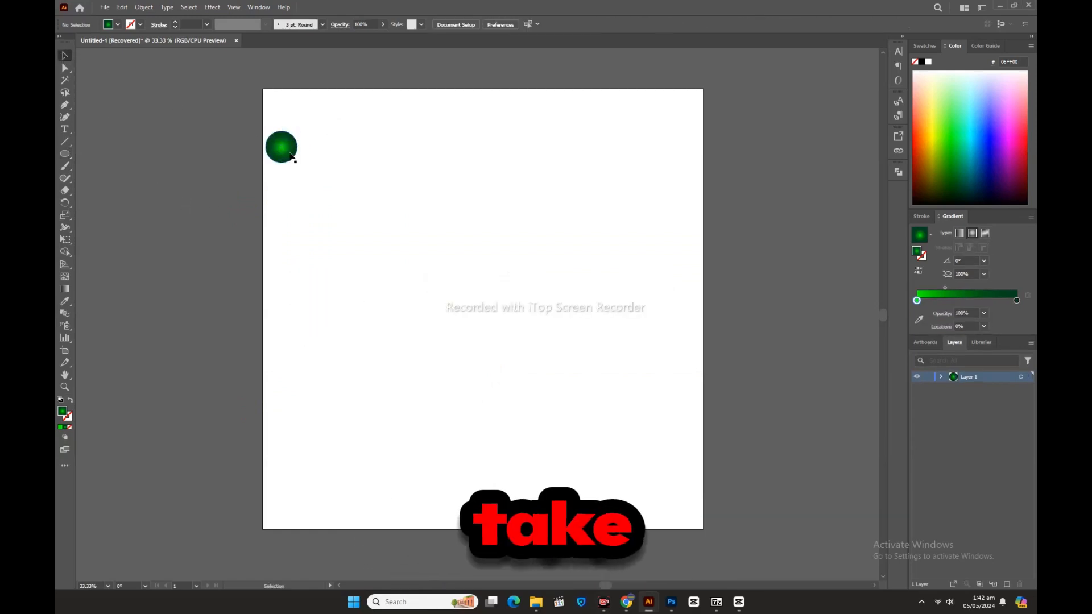
left_click_drag(294, 140, 294, 141)
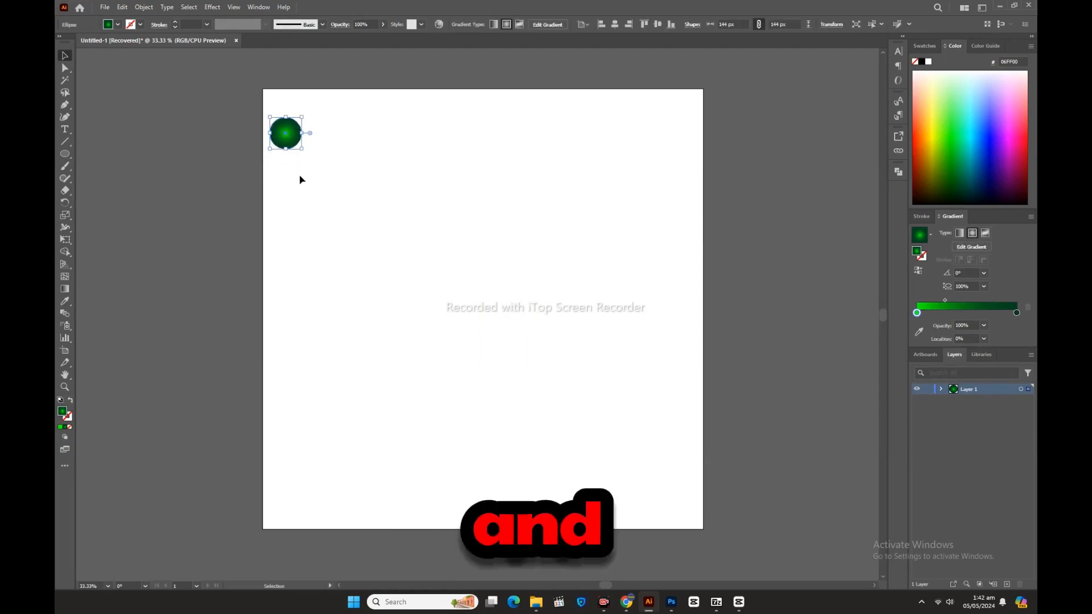
left_click(300, 177)
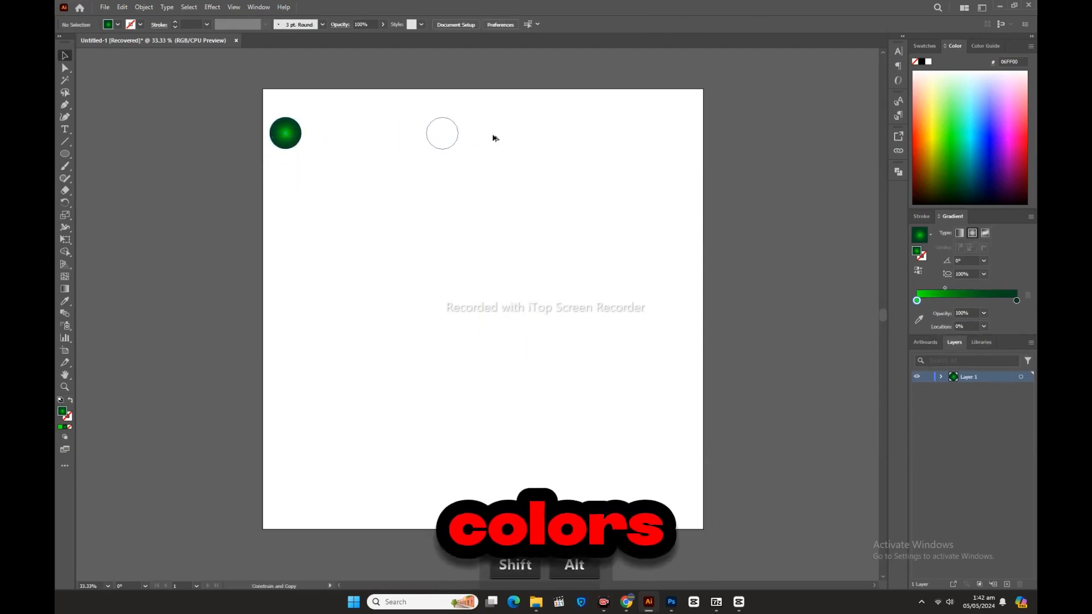
Copy the circle straight across to the artboard's right edge and invert its gradient, with the dark green stop at about 37.7%.
left_click_drag(683, 130, 683, 129)
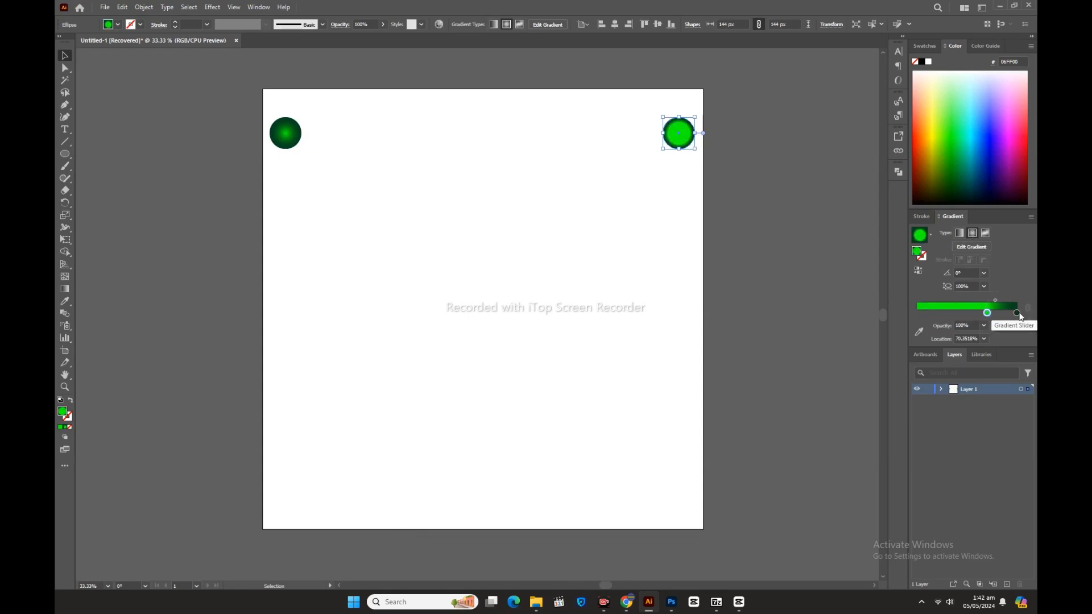
left_click_drag(1011, 319, 956, 316)
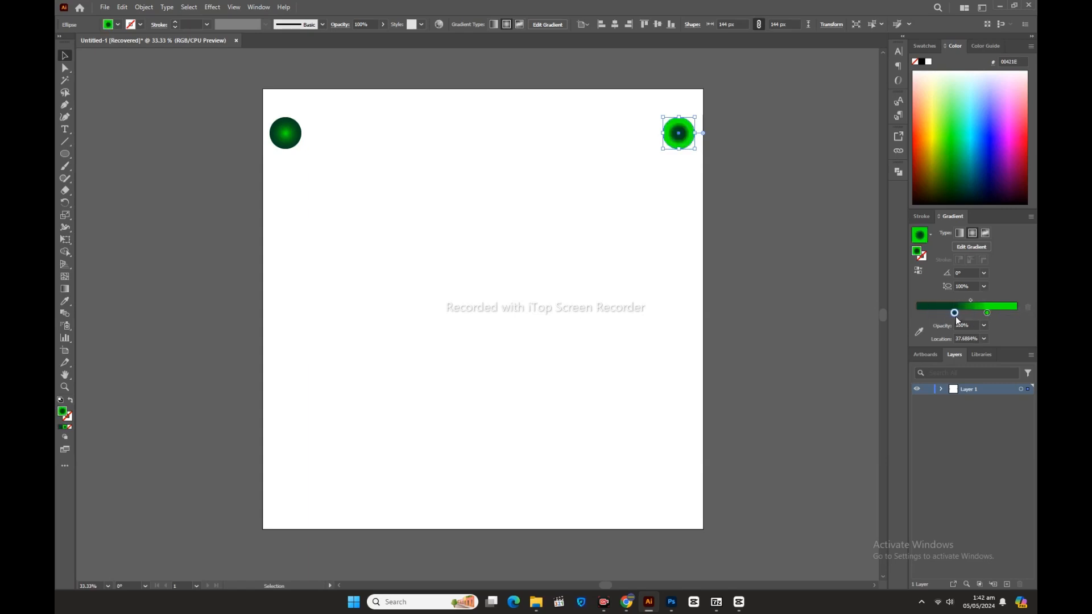
left_click(516, 232)
Make a blend between the two green gradient circles.
left_click_drag(264, 102, 718, 180)
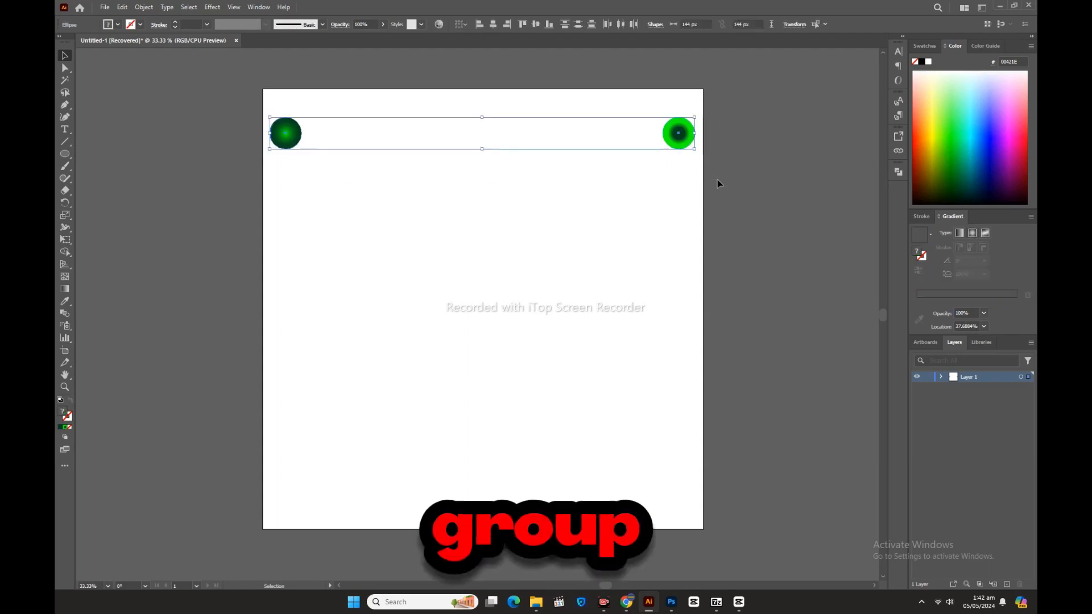
left_click(144, 7)
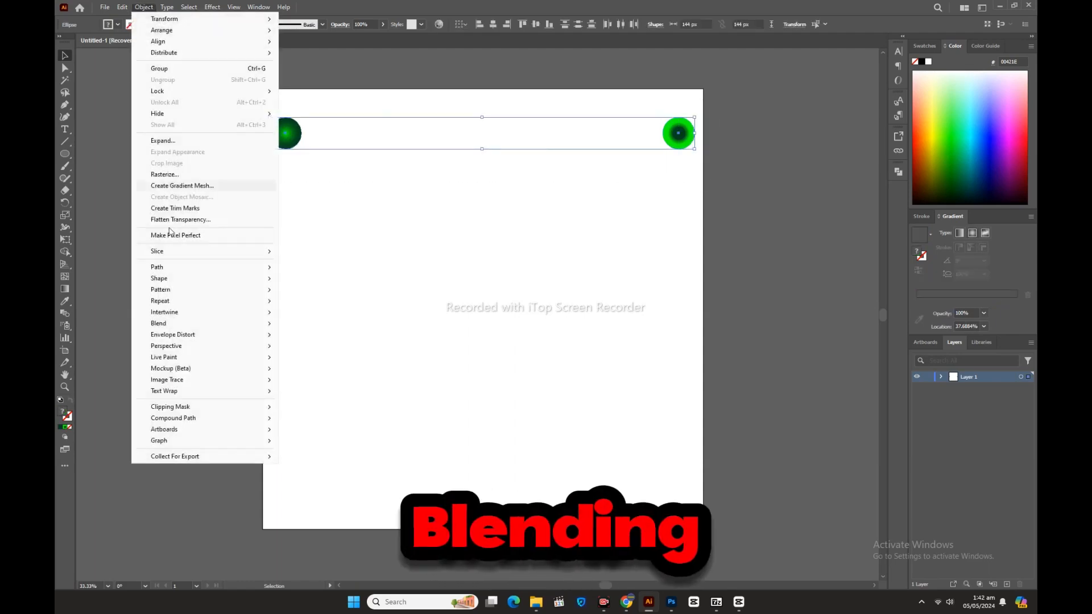
mouse_move(168, 326)
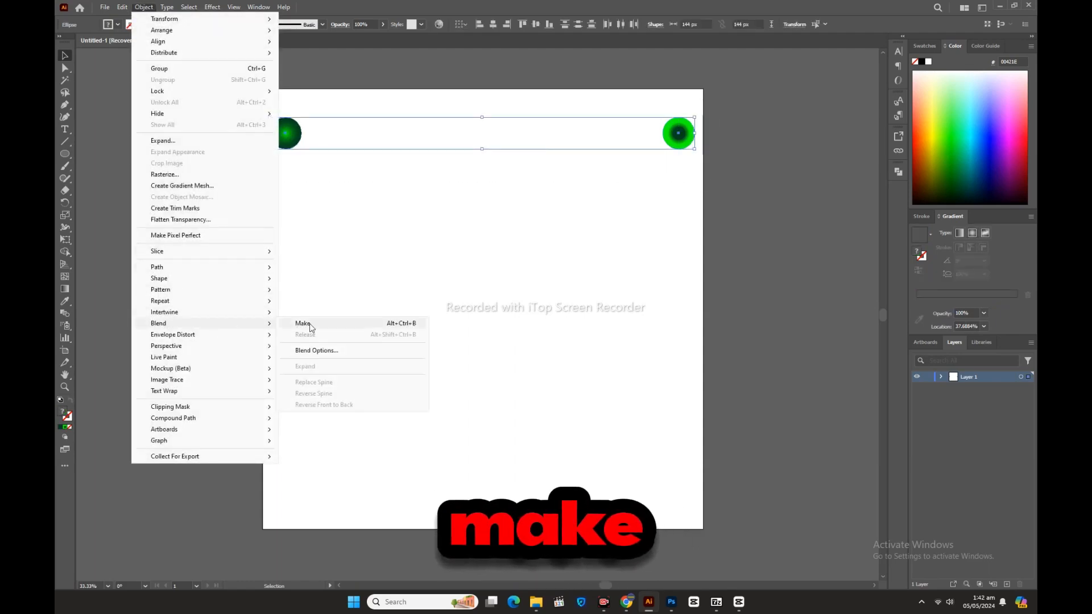
left_click(311, 326)
Increase the number of blend steps so the green circles overlap into a dense strip.
left_click(144, 7)
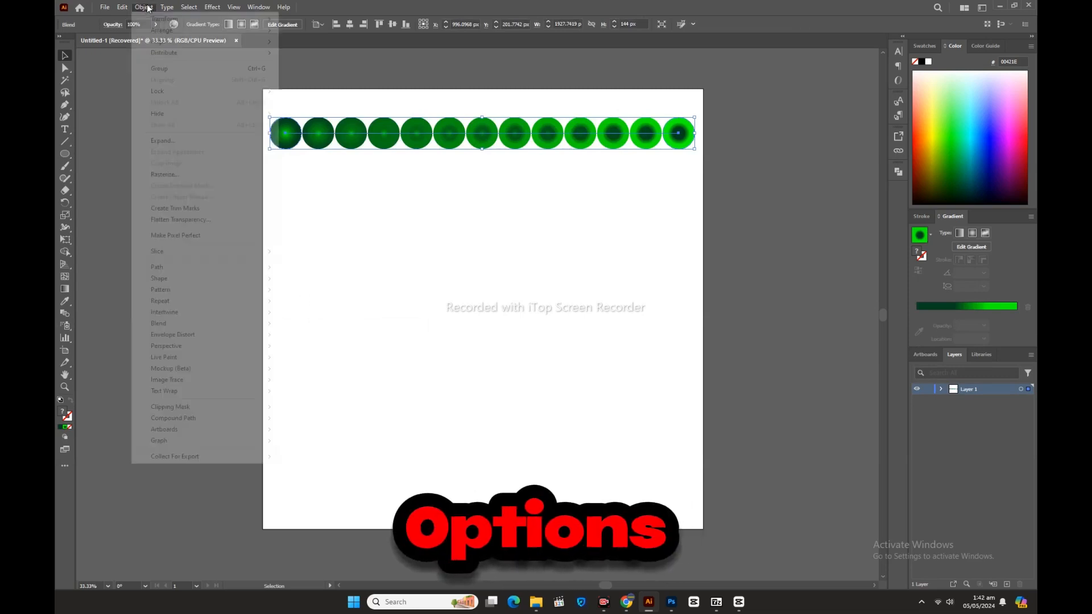
mouse_move(196, 325)
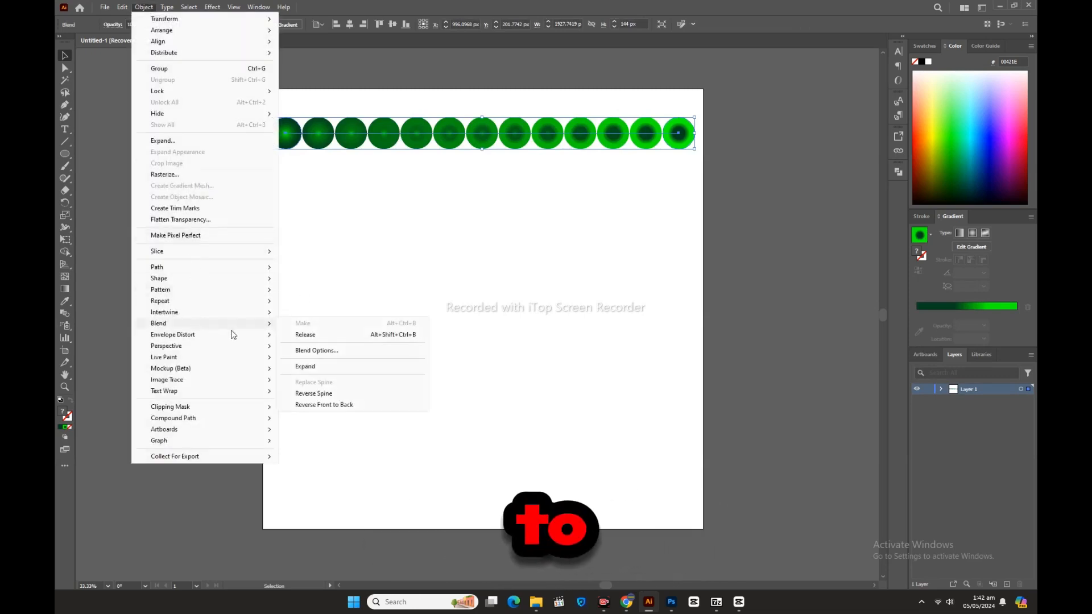
left_click(315, 351)
left_click(472, 215)
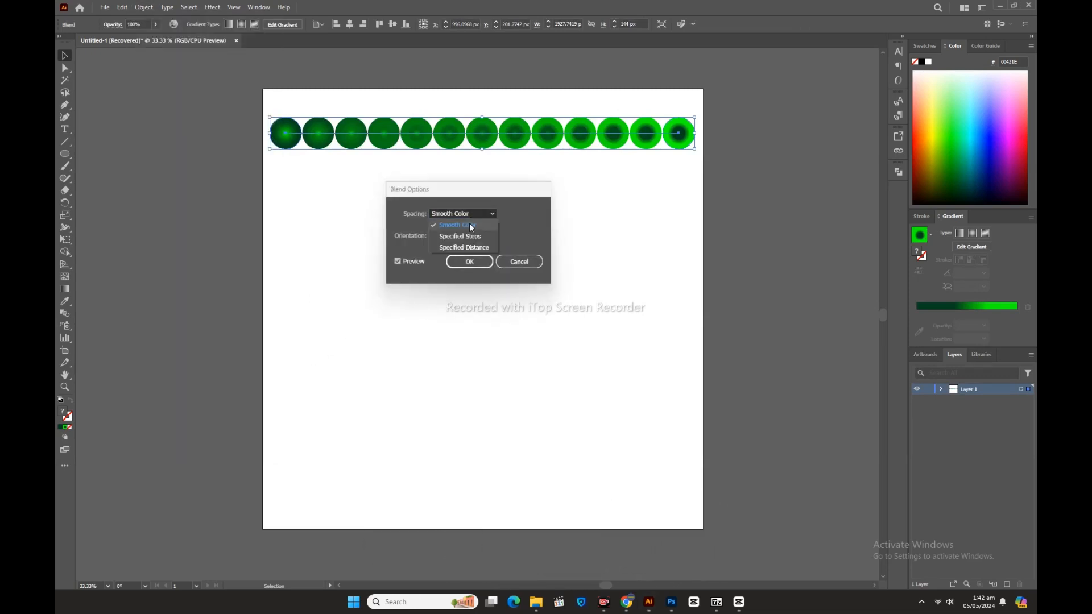
left_click(484, 225)
key("Up")
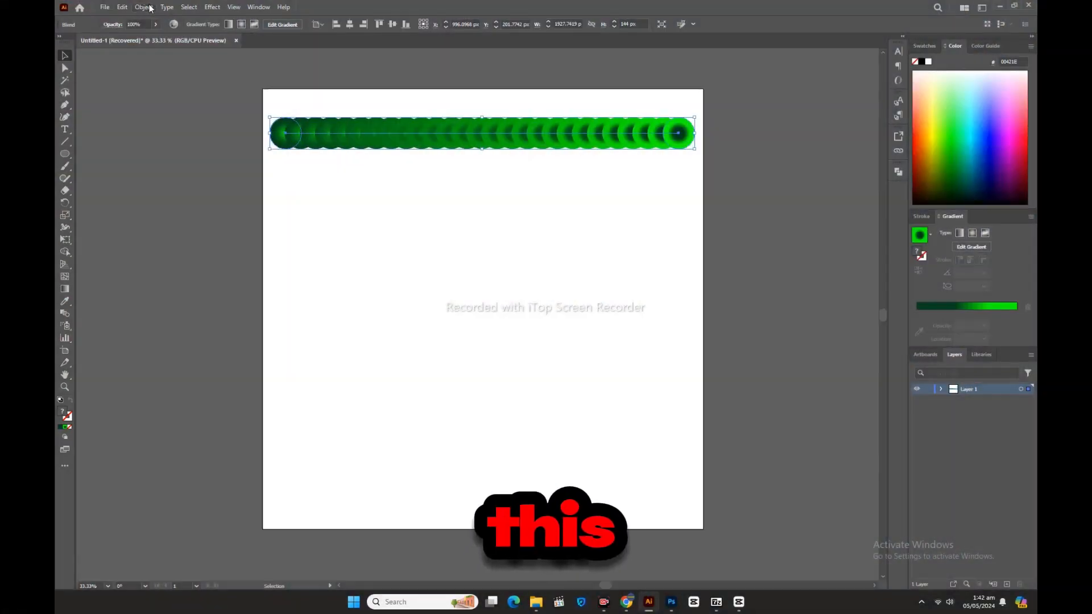
Apply the Roughen effect to the blended green strip with relative size 100%, detail 100/in and smooth points.
left_click(143, 6)
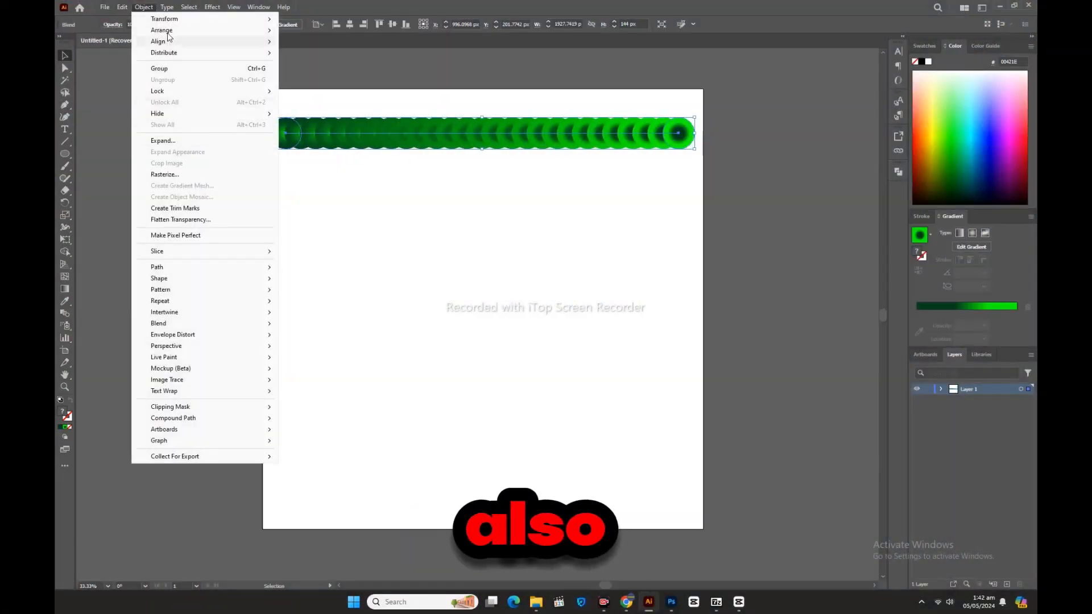
mouse_move(212, 7)
mouse_move(250, 90)
left_click(350, 114)
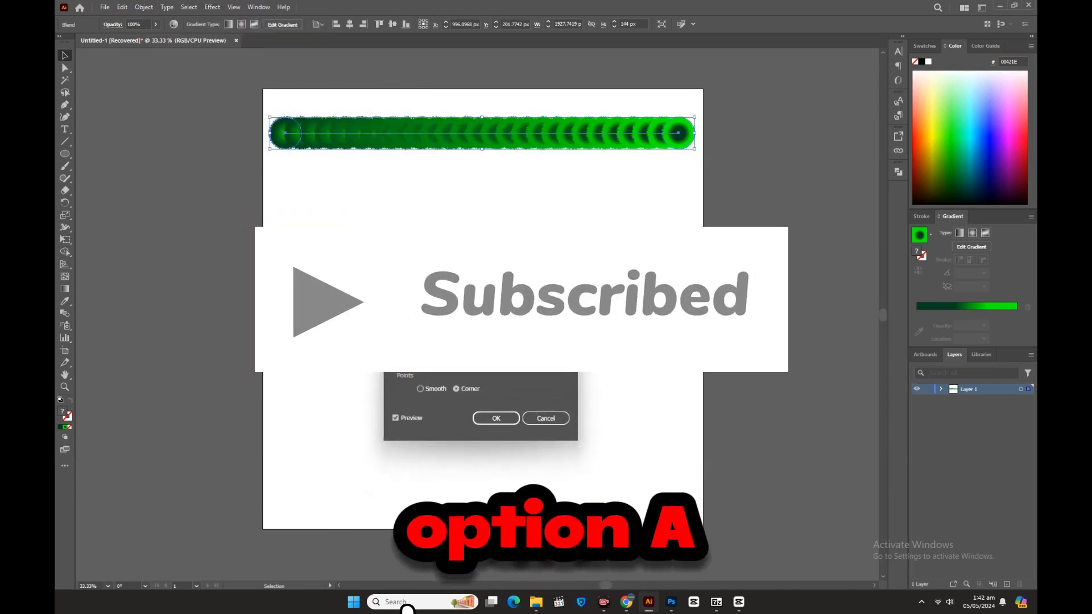
left_click_drag(426, 322, 478, 353)
left_click(431, 390)
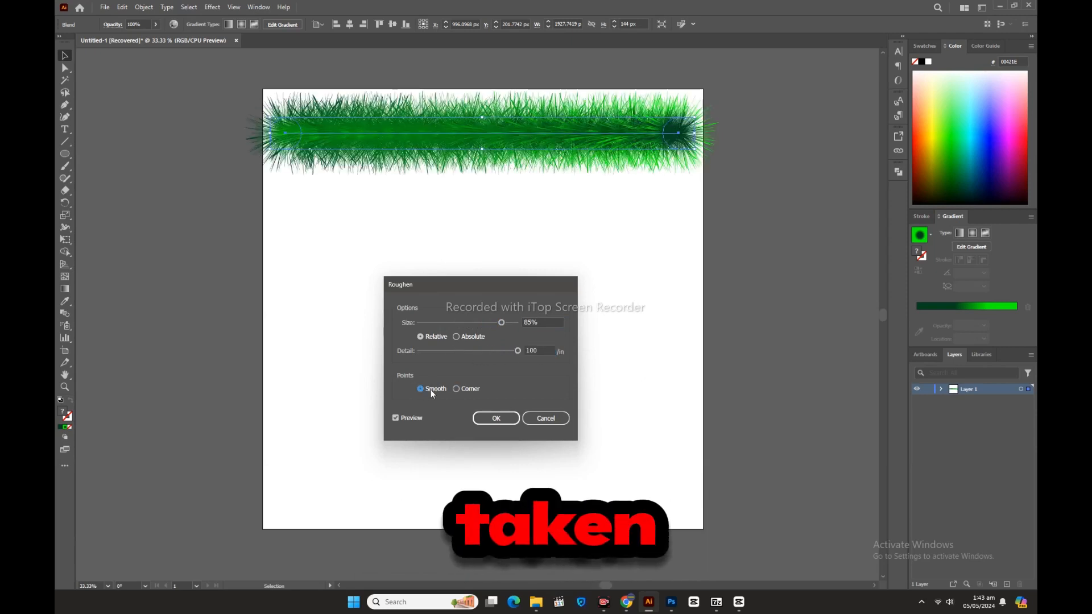
left_click(473, 338)
left_click_drag(501, 323, 517, 349)
left_click(438, 336)
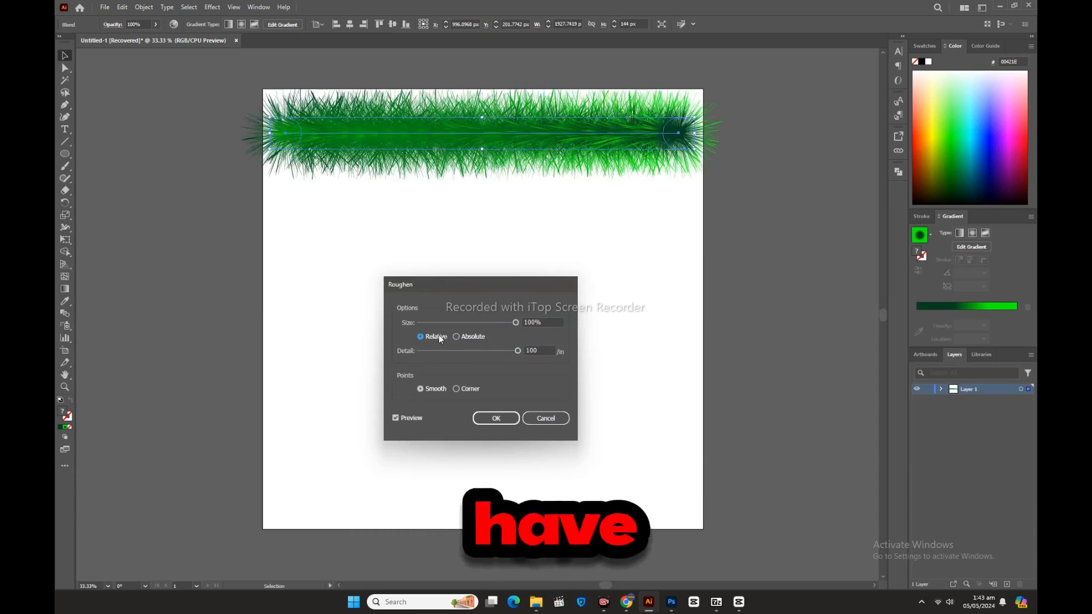
left_click(496, 418)
left_click(185, 203)
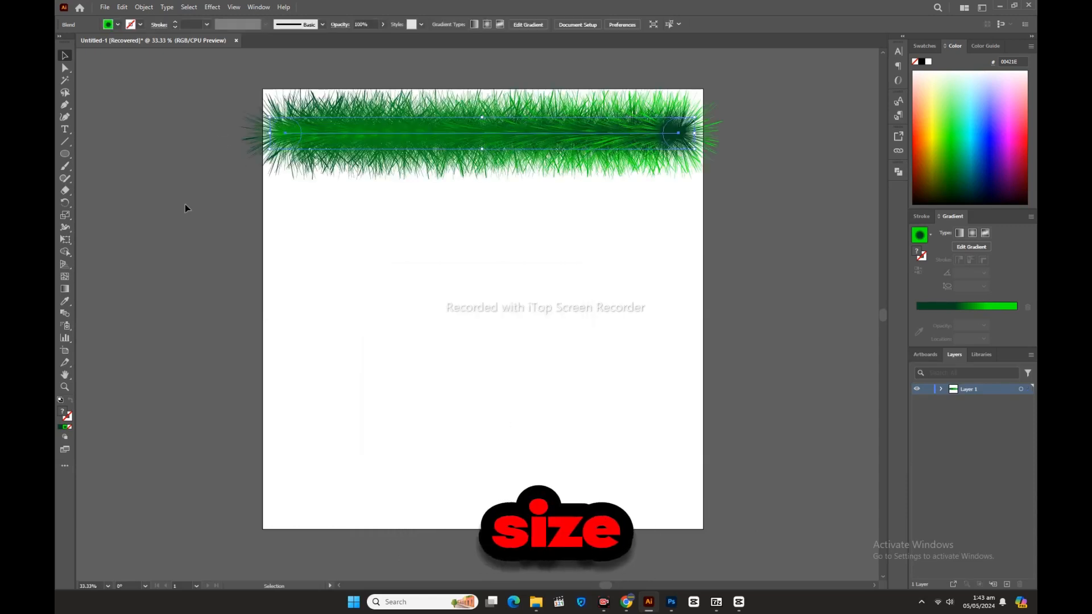
Apply the current green radial gradient to the whole grass strip so both ends match.
key("alt+shift")
left_click(581, 144)
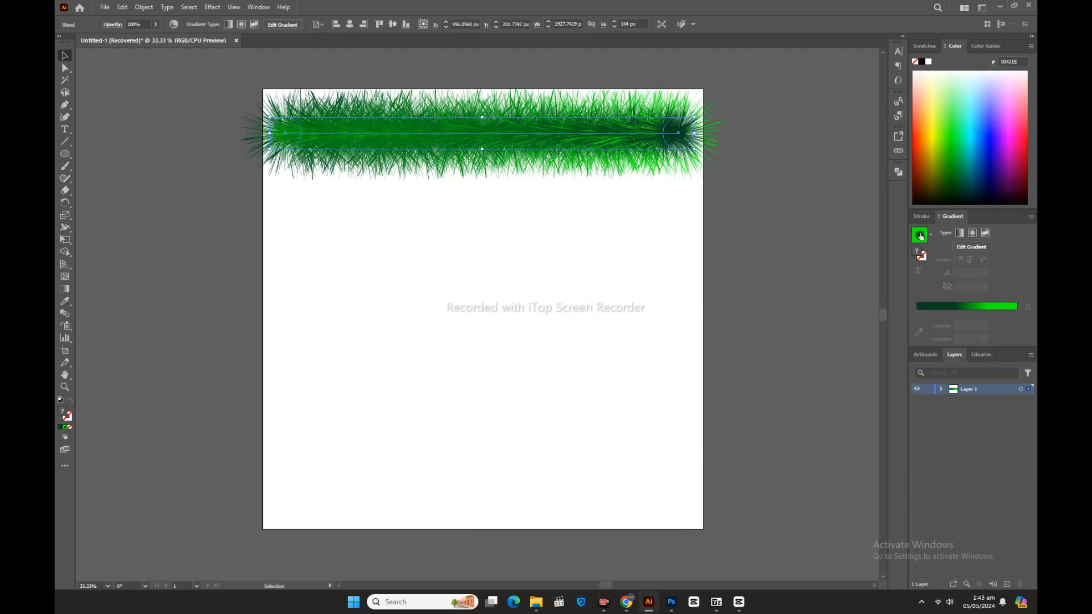
left_click(921, 235)
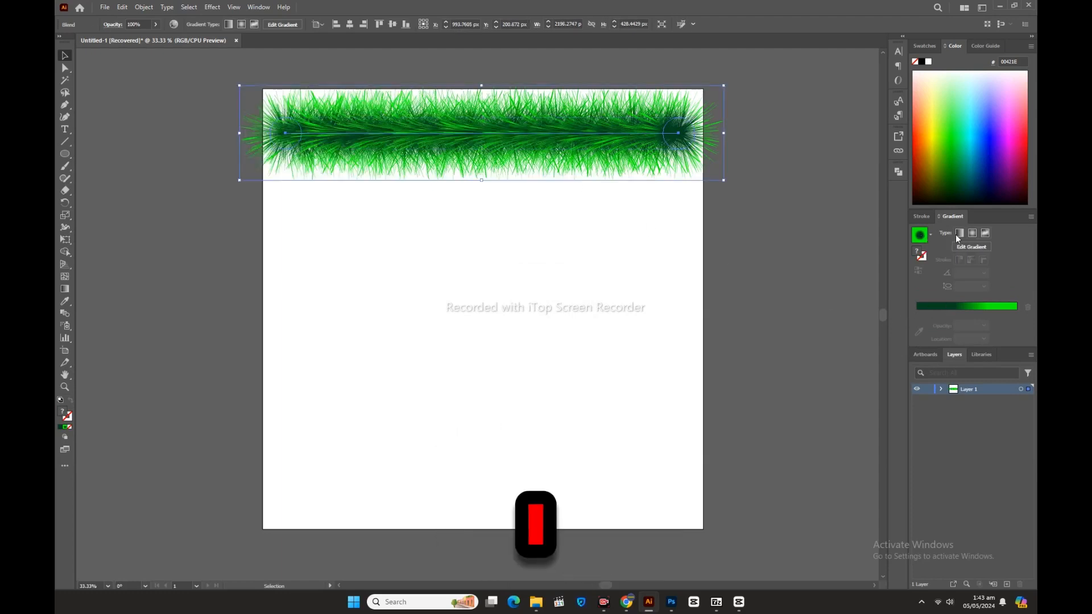
left_click(627, 227)
Copy the grass strip straight down about 158 px and repeat the copy until the rows run past the artboard's lower edge.
key("shift")
left_click_drag(577, 146, 635, 324)
key("ctrl+d")
key("ctrl+d")
key("ctrl+d")
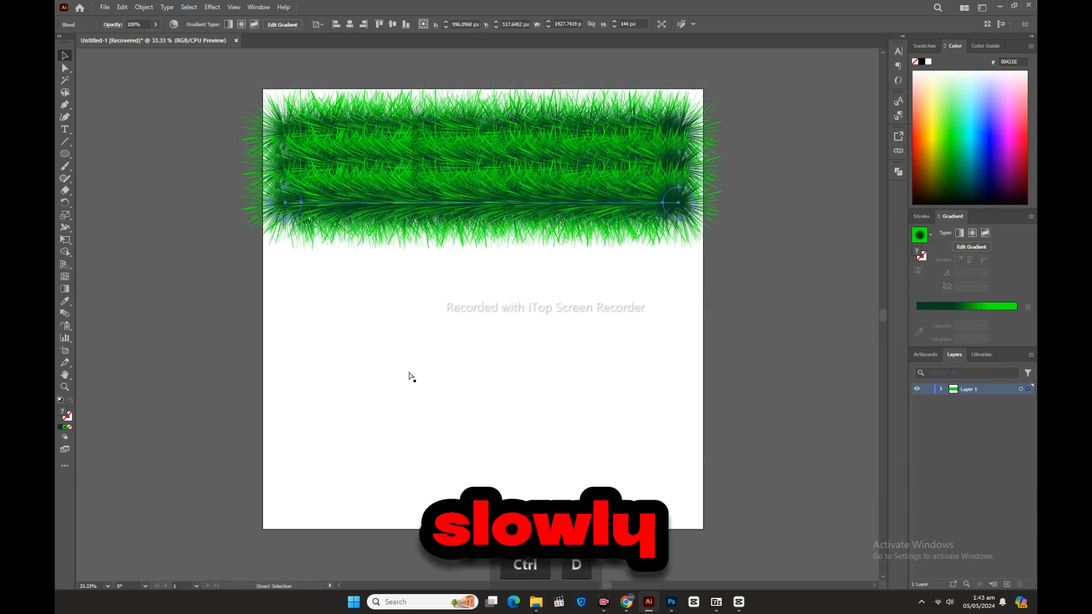
left_click(166, 290)
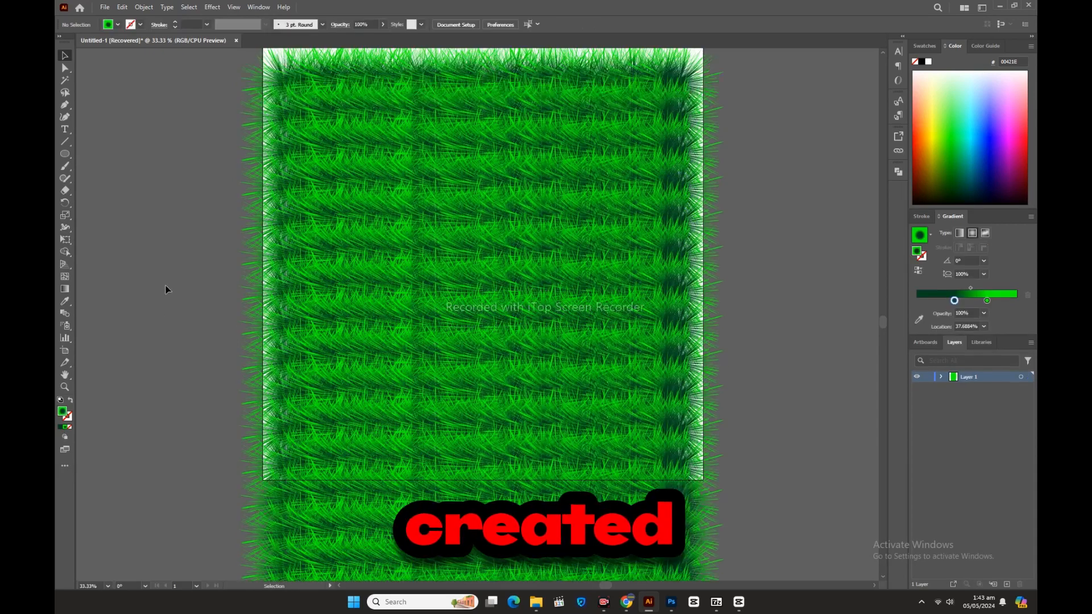
Undo the surplus grass row copies that extend beyond the artboard's lower edge.
key("ctrl+minus")
key("ctrl+z")
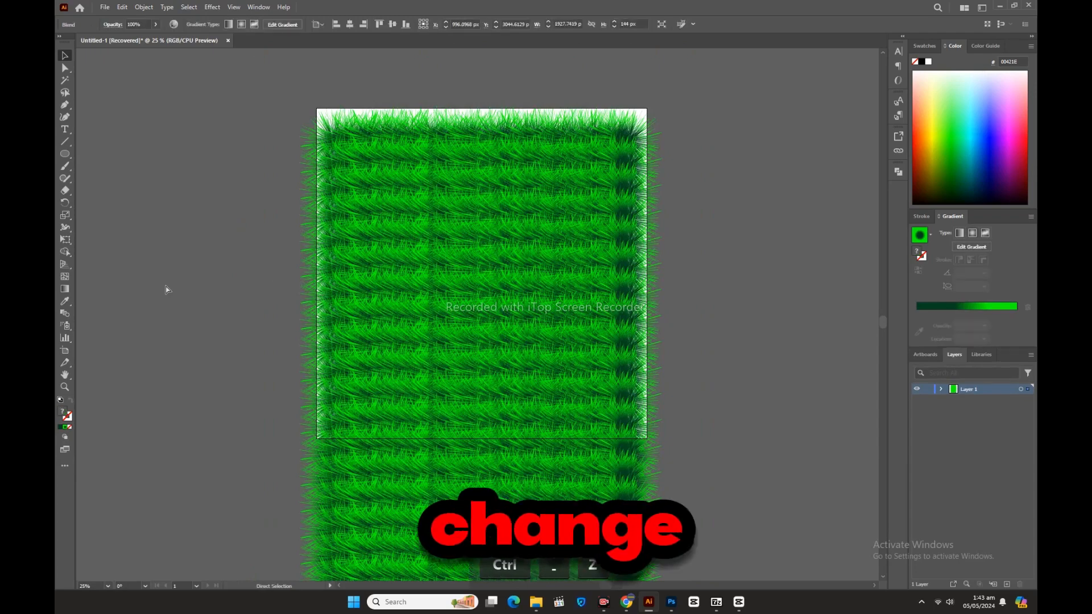
key("ctrl+z")
key("ctrl+z")
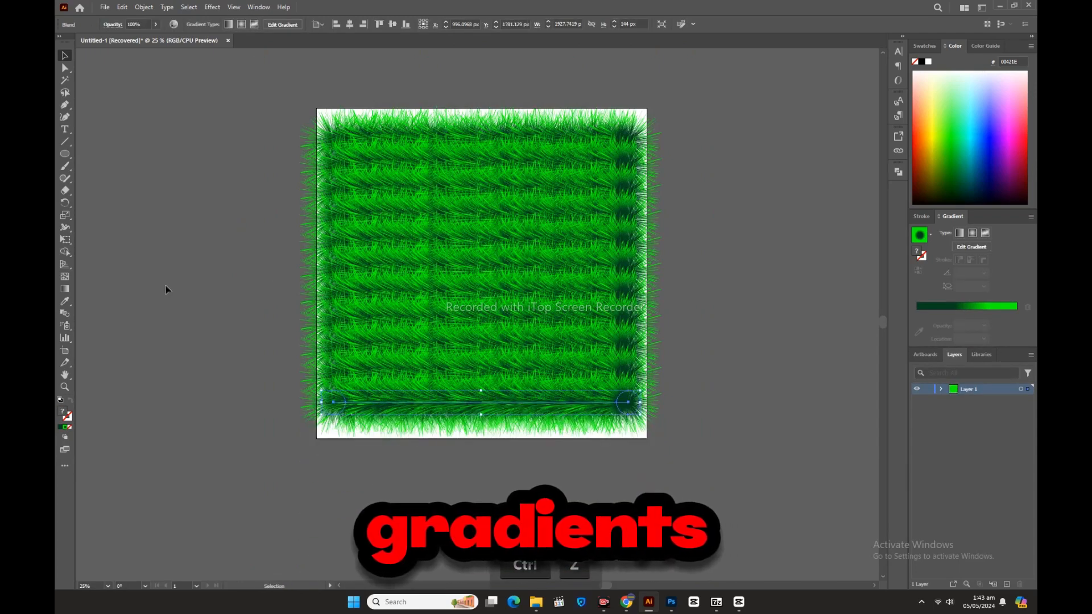
key("ctrl+z")
Group all the grass rows and centre the group on the artboard.
left_click_drag(259, 112, 684, 441)
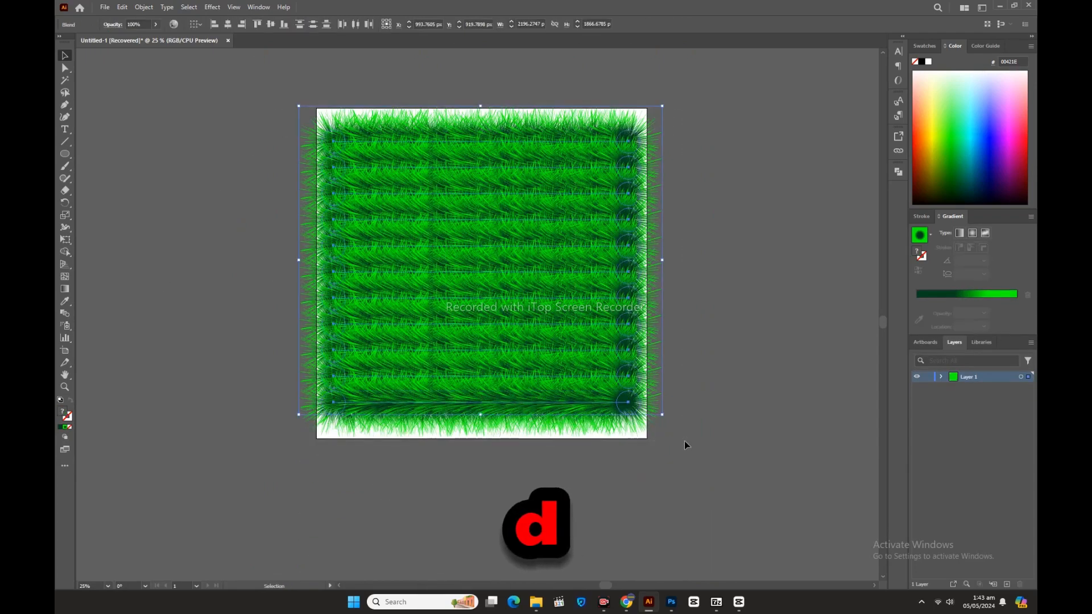
key("ctrl+g")
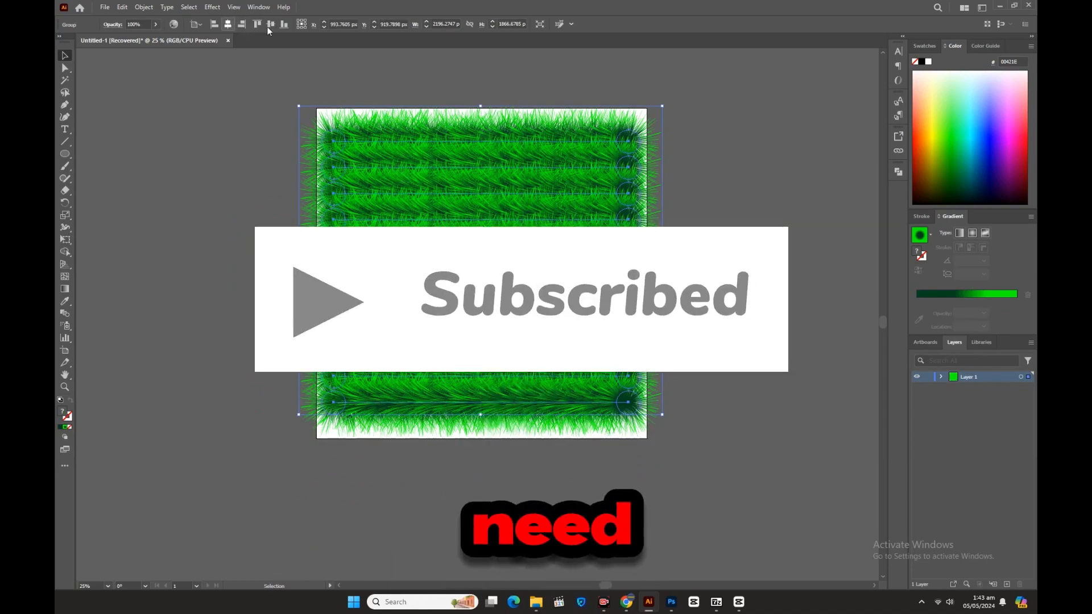
left_click(835, 567)
key("ctrl+0")
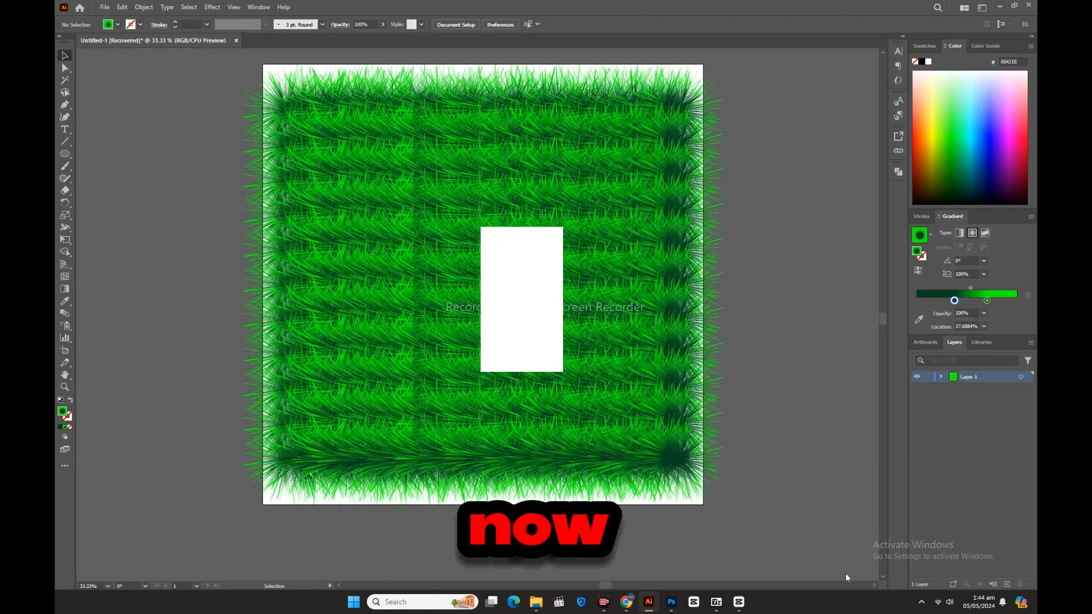
Set the blend of the grouped grass rows to 49 specified steps.
key("ctrl+plus")
key("ctrl+plus")
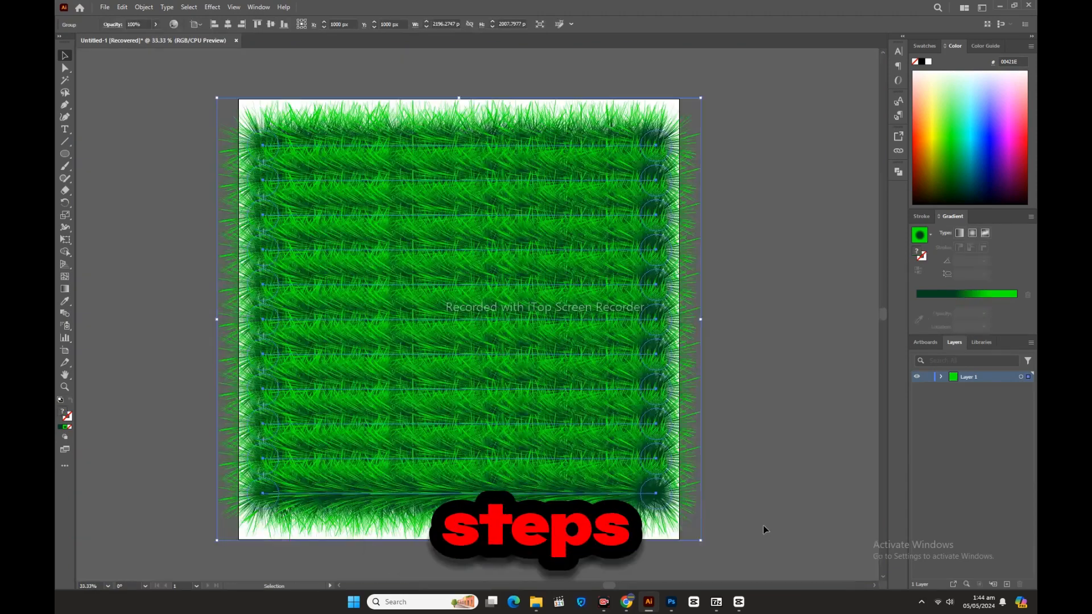
left_click(144, 6)
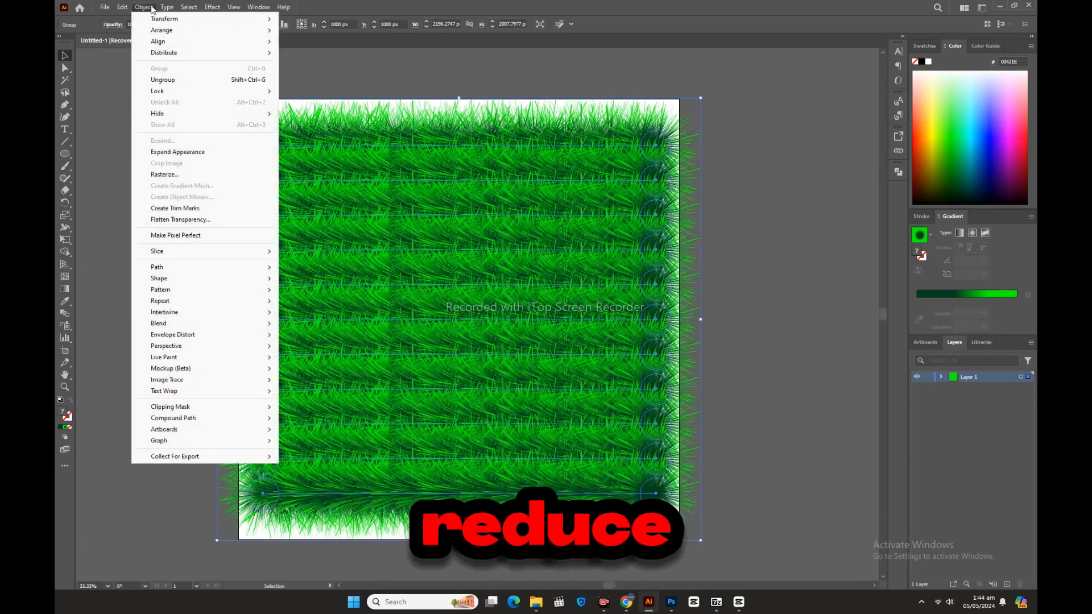
mouse_move(175, 325)
left_click(316, 351)
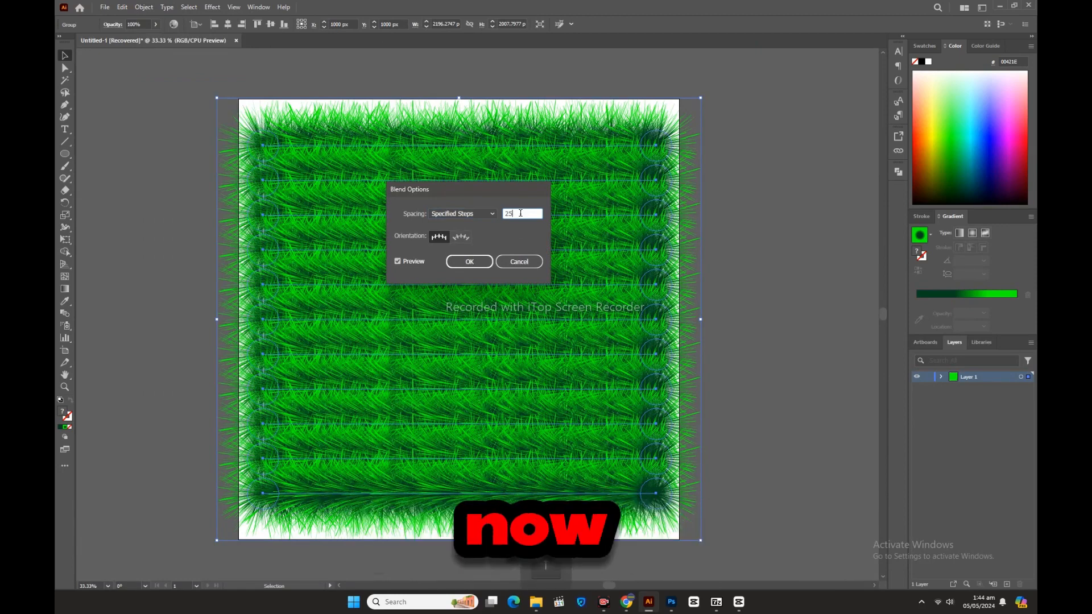
key("Up")
key("Up")
key("Up")
key("Up")
key("Up")
key("Up")
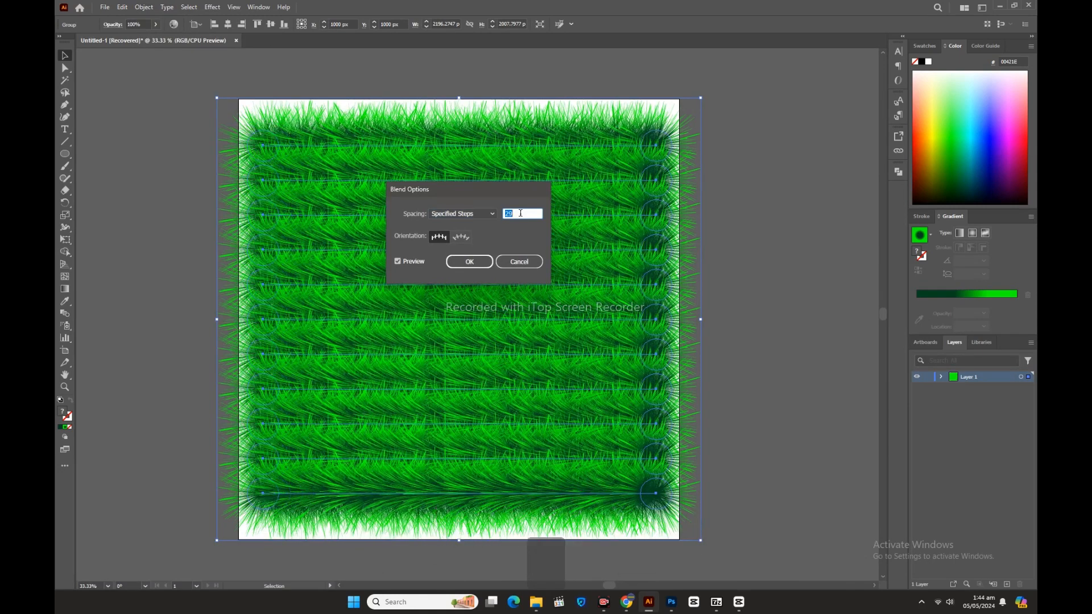
key("Up")
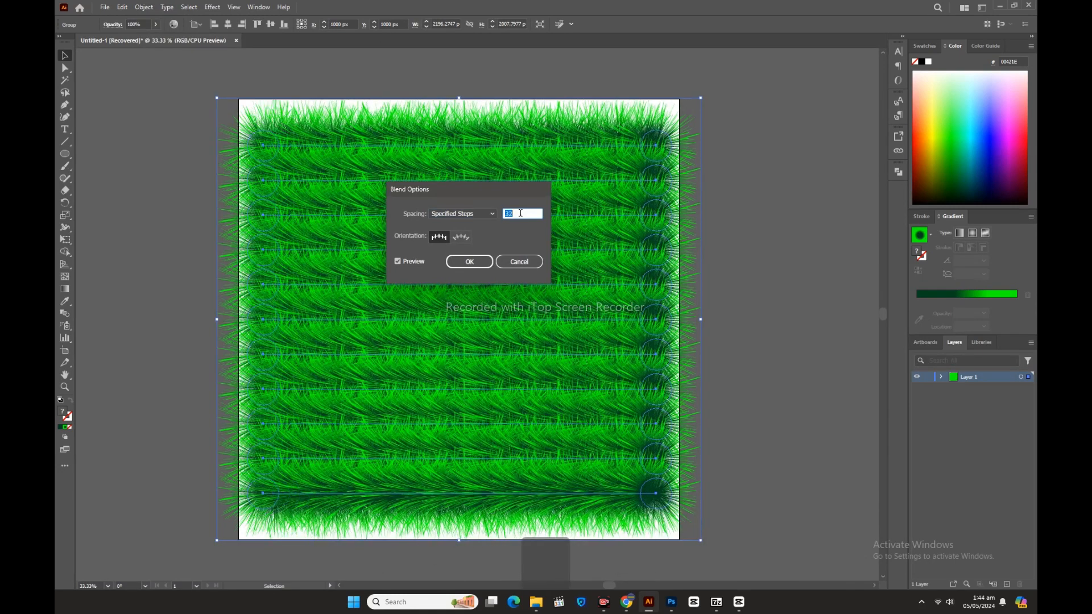
key("Up")
key("Up")
key("Up")
key("Up")
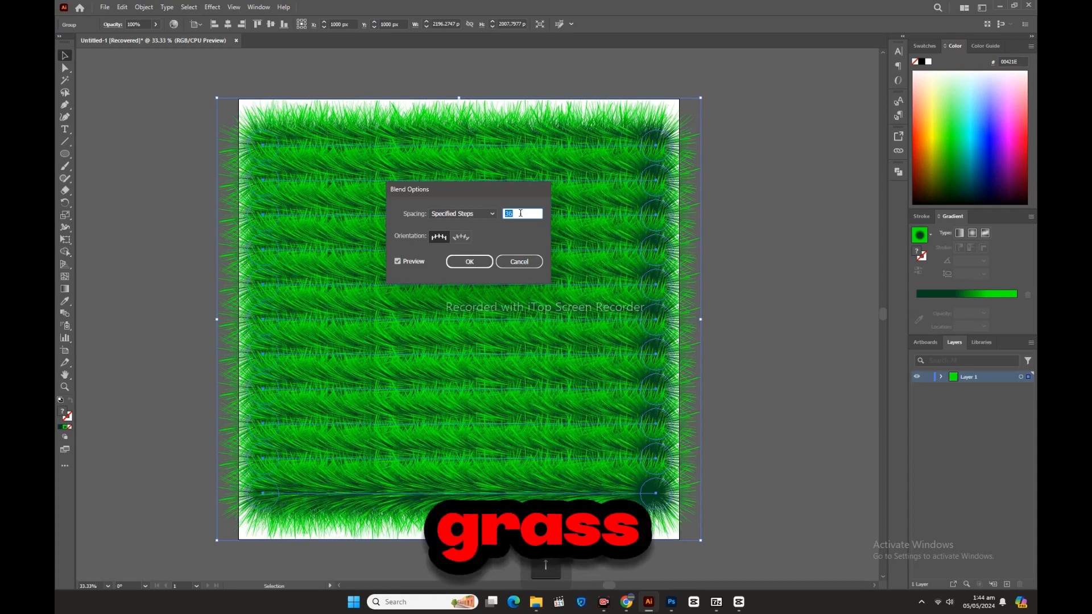
key("Up")
key("Up")
key("Up")
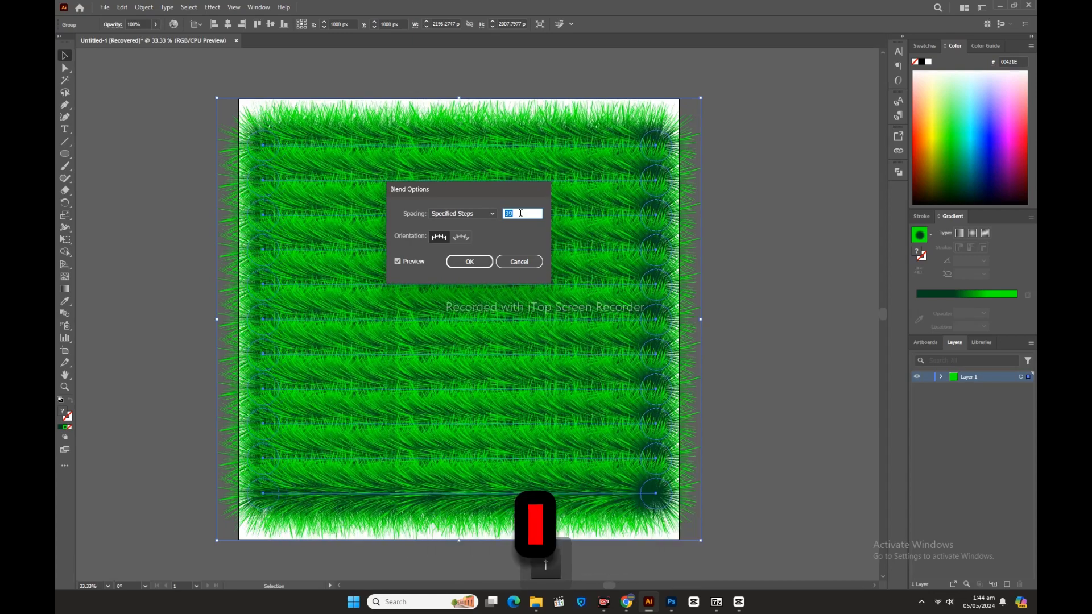
key("Up")
key("Up")
key("Up")
key("Up")
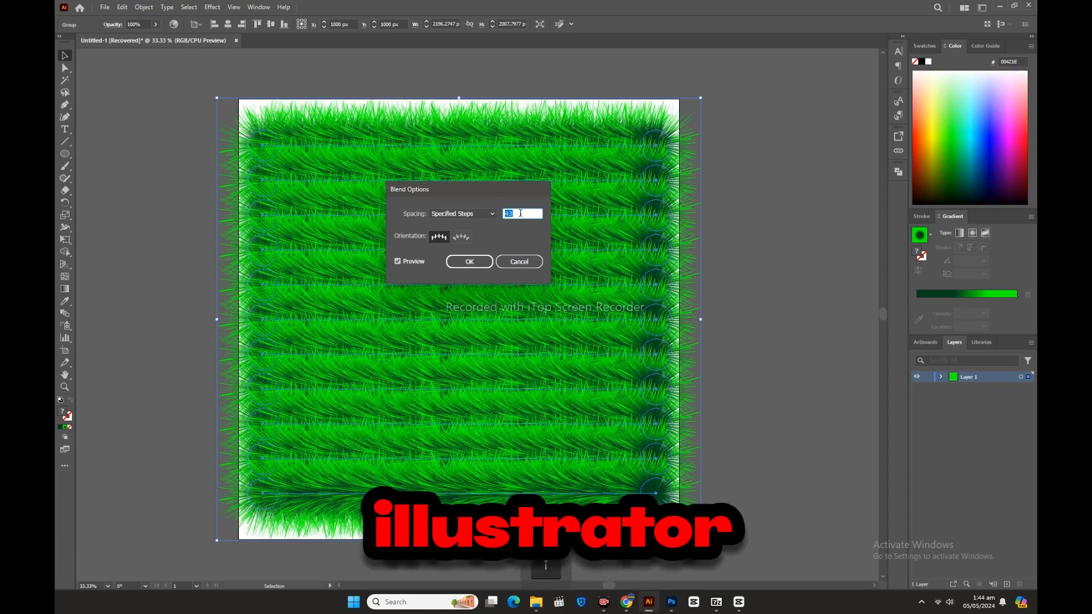
key("Up")
key("Up")
key("Up")
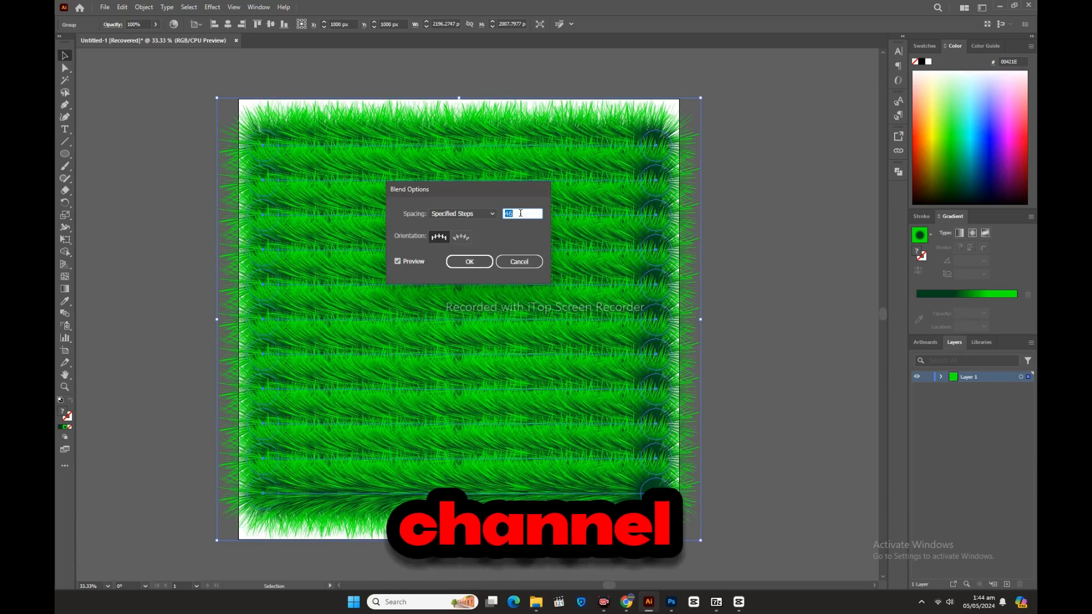
key("Up")
key("Up")
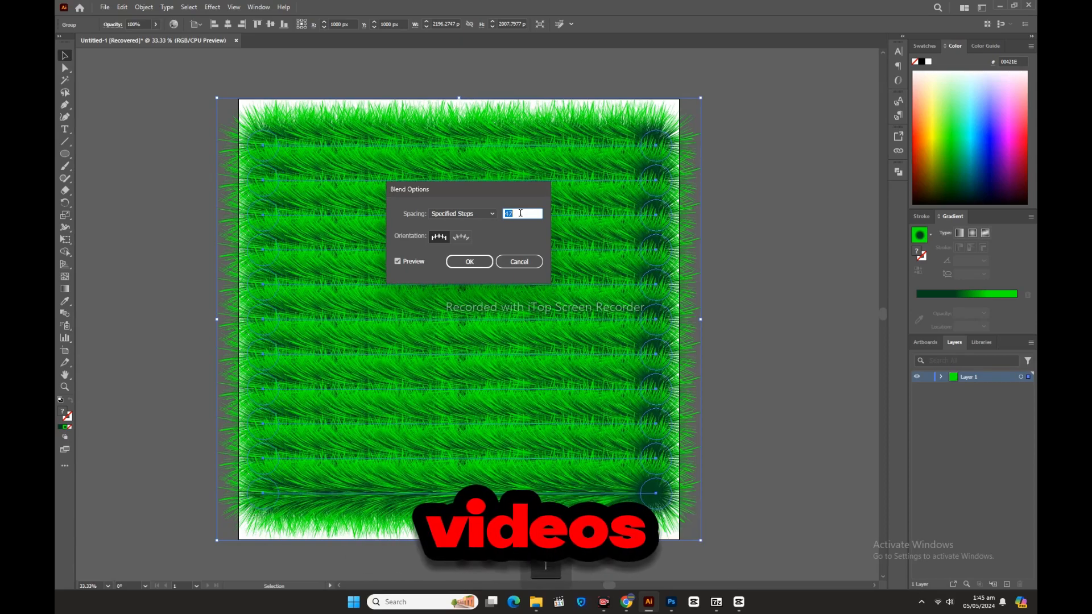
key("Up")
key("Up")
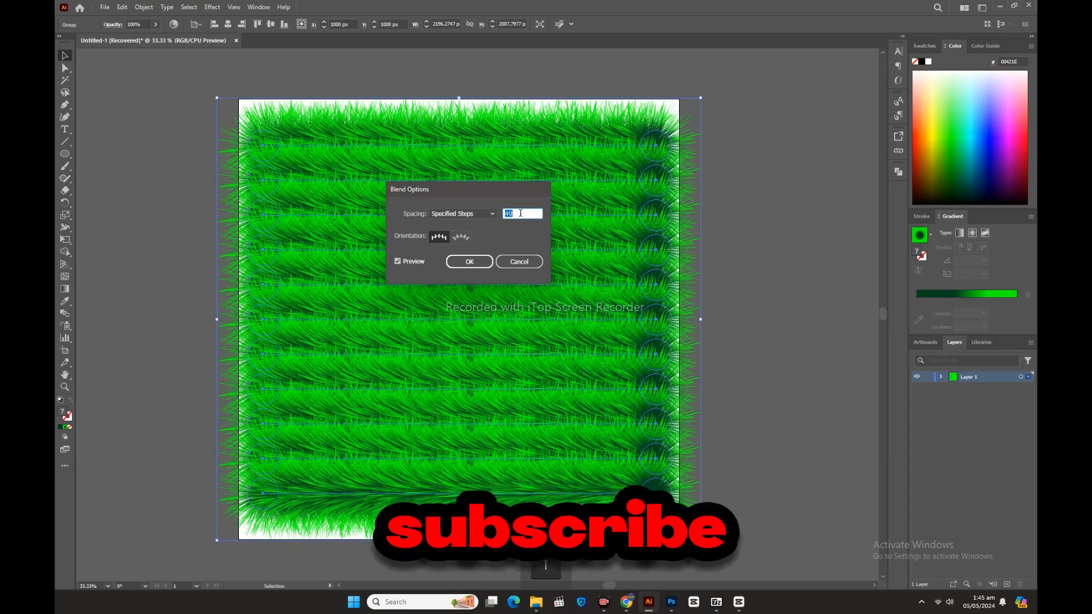
key("Return")
left_click(151, 240)
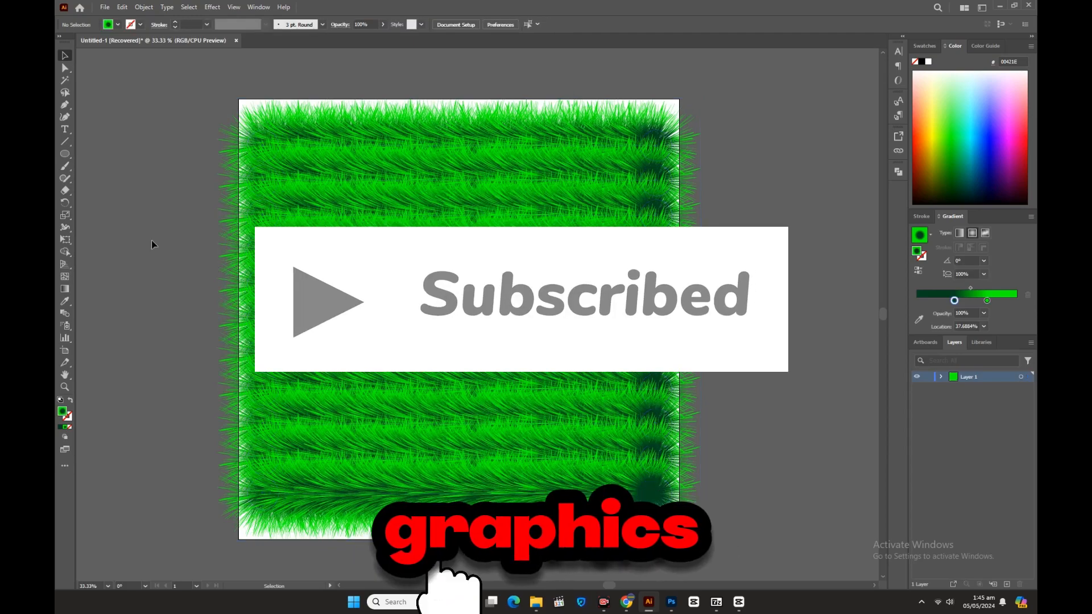